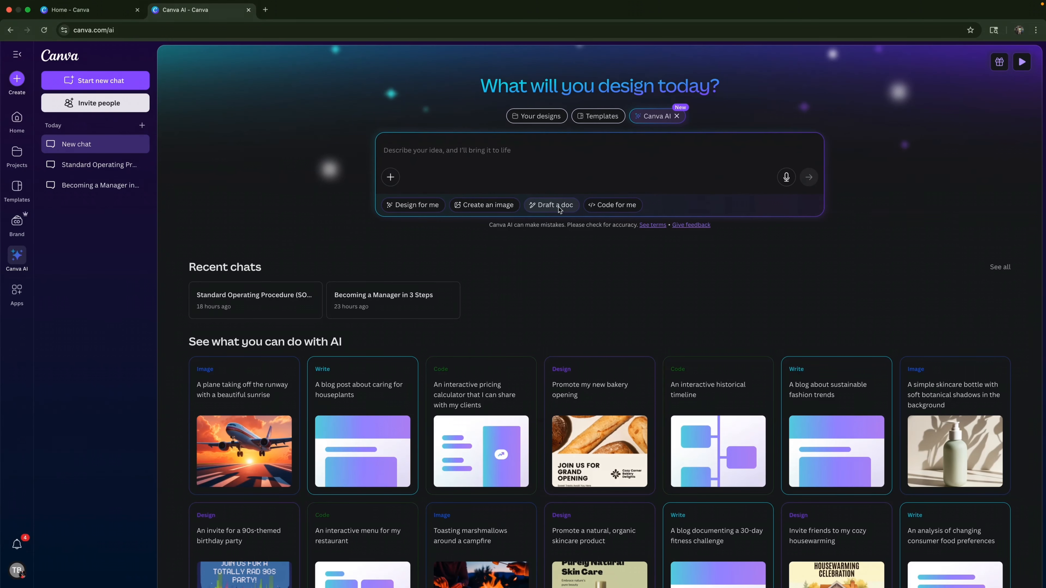
# - Set the AI chat to draft a doc, look over the writing examples and activate the prompt field
pyautogui.click(554, 205)
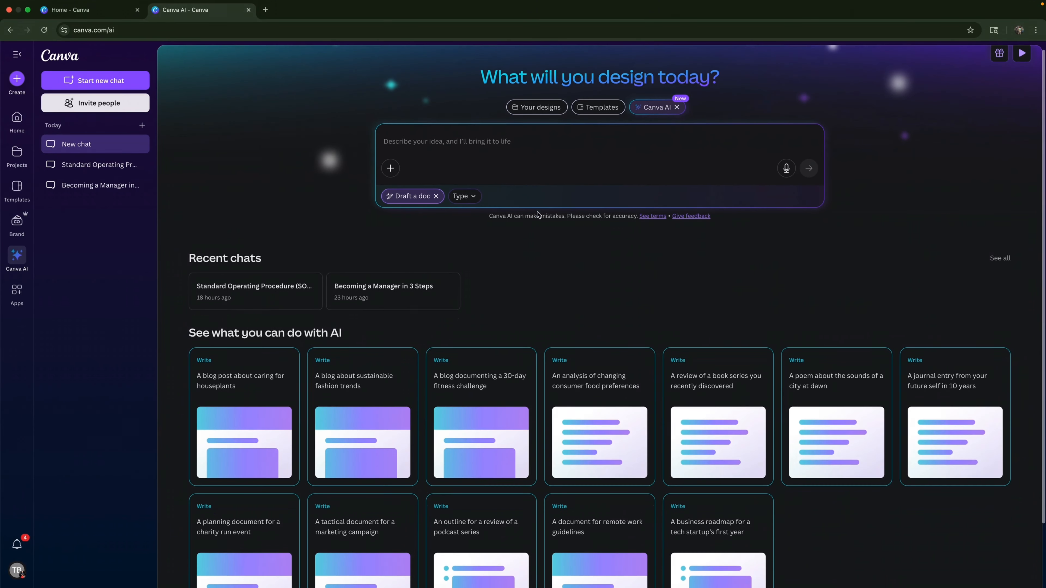
pyautogui.scroll(1, 502, 249)
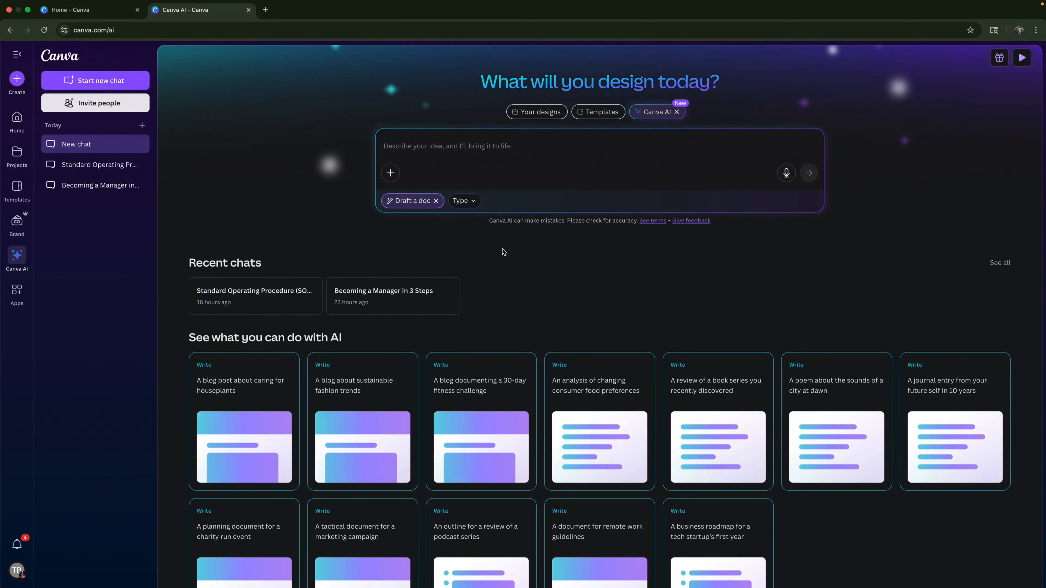
pyautogui.scroll(-3, 595, 415)
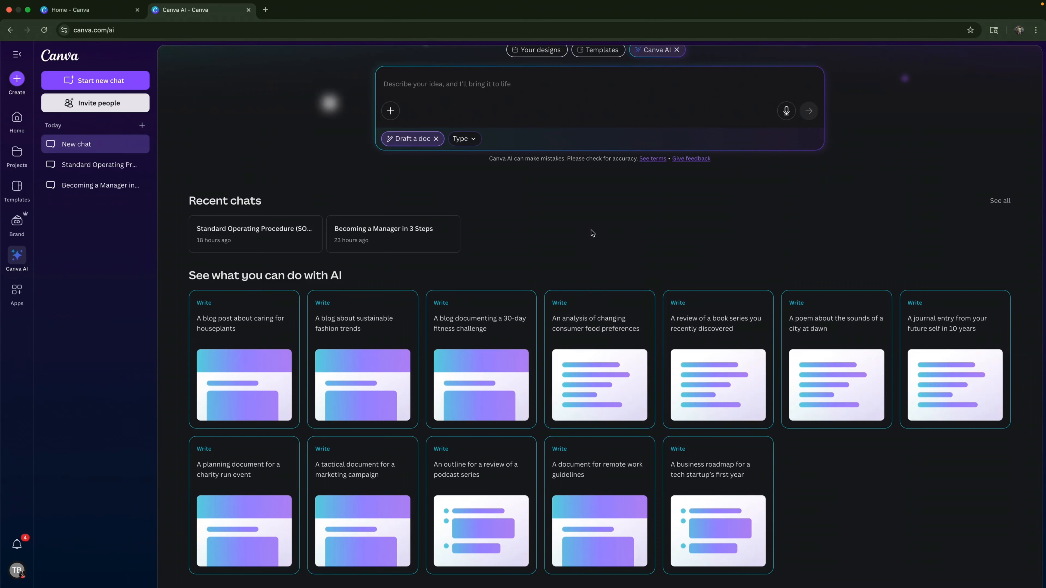
pyautogui.scroll(3, 593, 232)
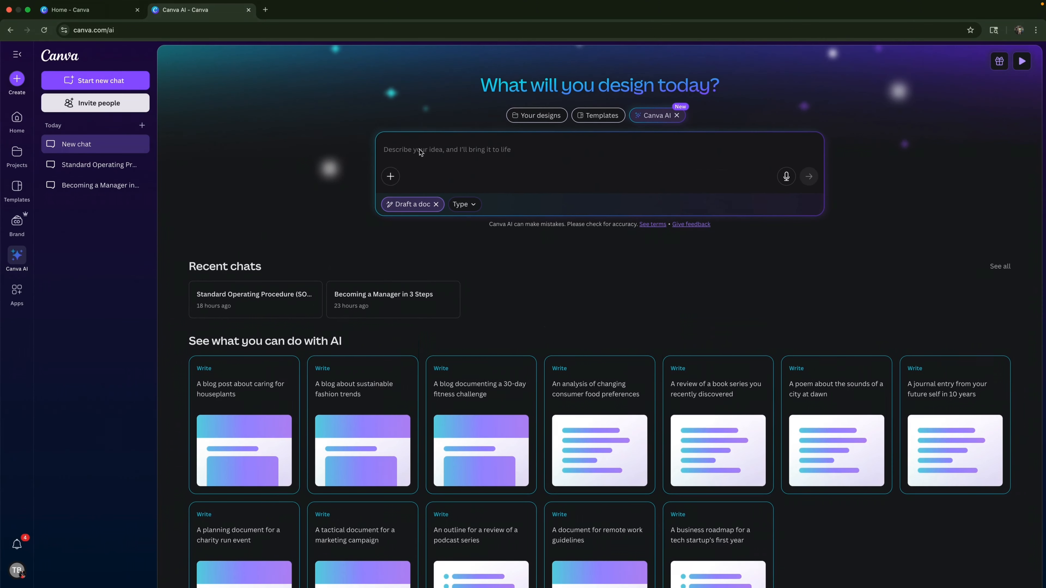
pyautogui.click(400, 152)
pyautogui.write('create a document')
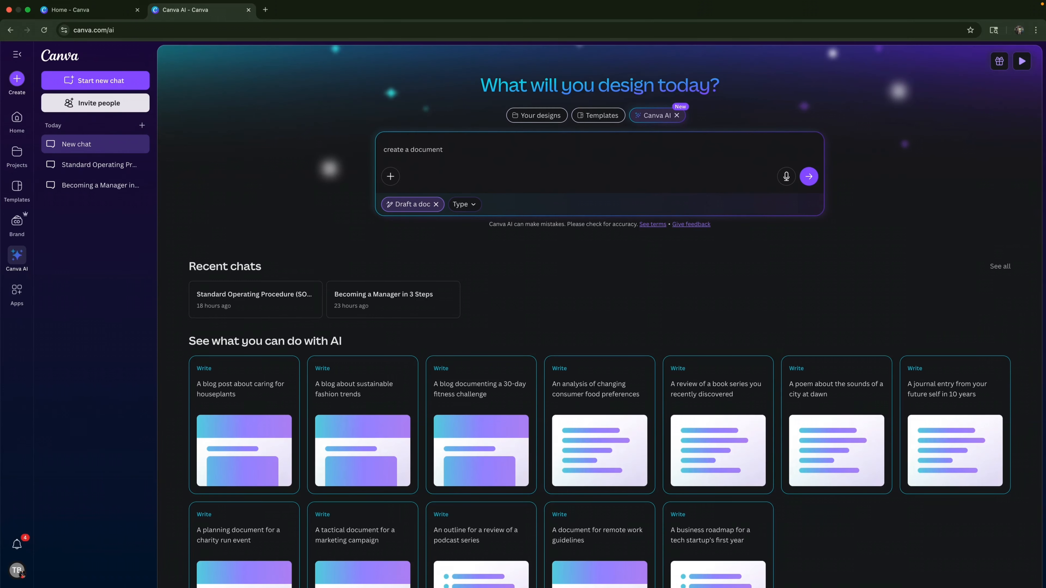
pyautogui.press('BackSpace')
pyautogui.press('BackSpace')
pyautogui.press('BackSpace')
pyautogui.press('BackSpace')
pyautogui.press('BackSpace')
pyautogui.press('BackSpace')
pyautogui.press('BackSpace')
pyautogui.press('BackSpace')
pyautogui.press('BackSpace')
pyautogui.press('BackSpace')
pyautogui.press('BackSpace')
pyautogui.press('BackSpace')
pyautogui.press('BackSpace')
pyautogui.press('BackSpace')
pyautogui.press('BackSpace')
pyautogui.press('BackSpace')
pyautogui.press('BackSpace')
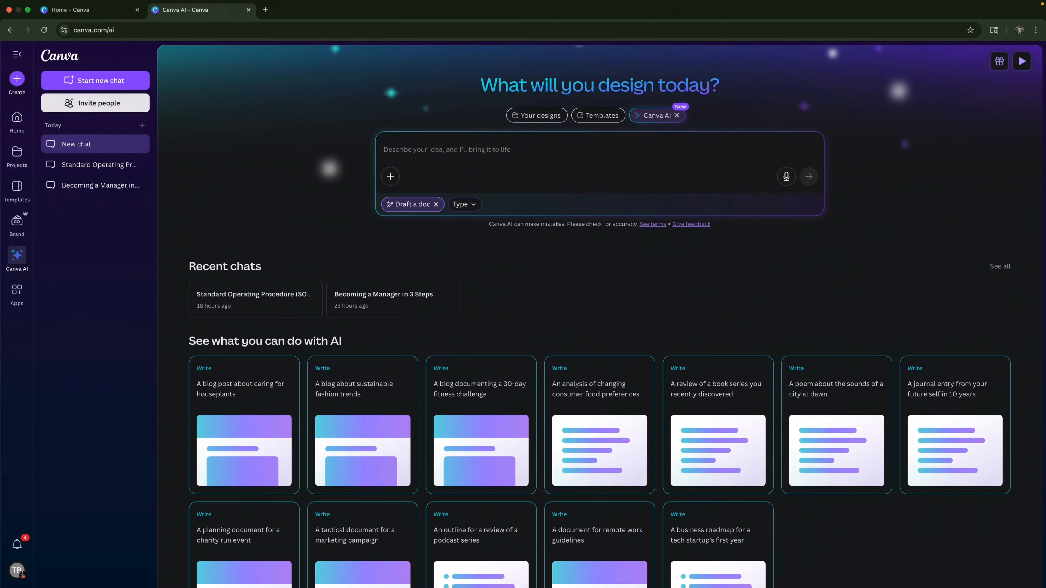
# - Submit the prompt "create an SOP template for my process of putting together content as a career coach"
pyautogui.write('c')
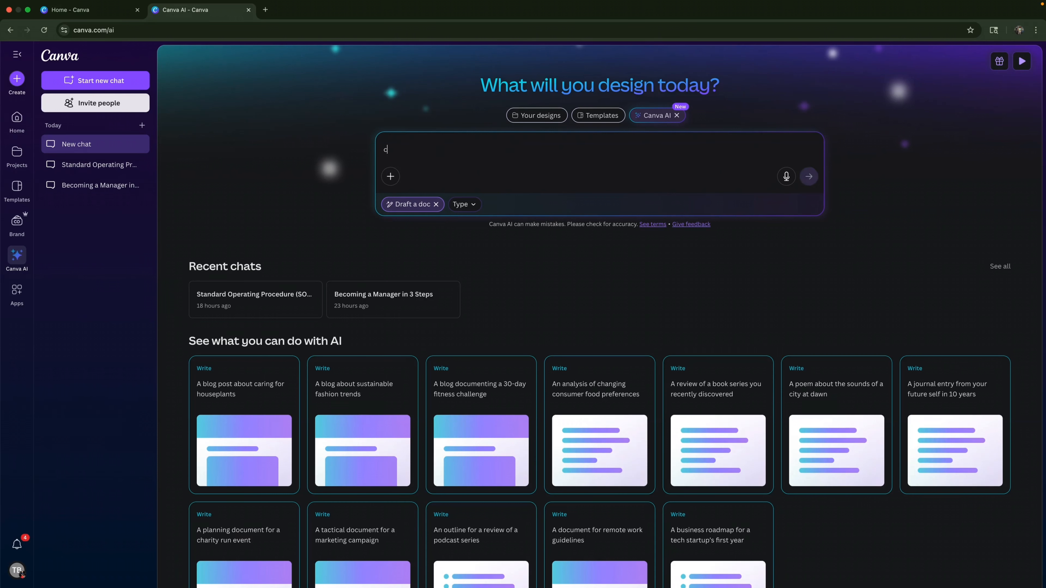
pyautogui.write('reate a n SOP template for my process of putting together content as a career coach')
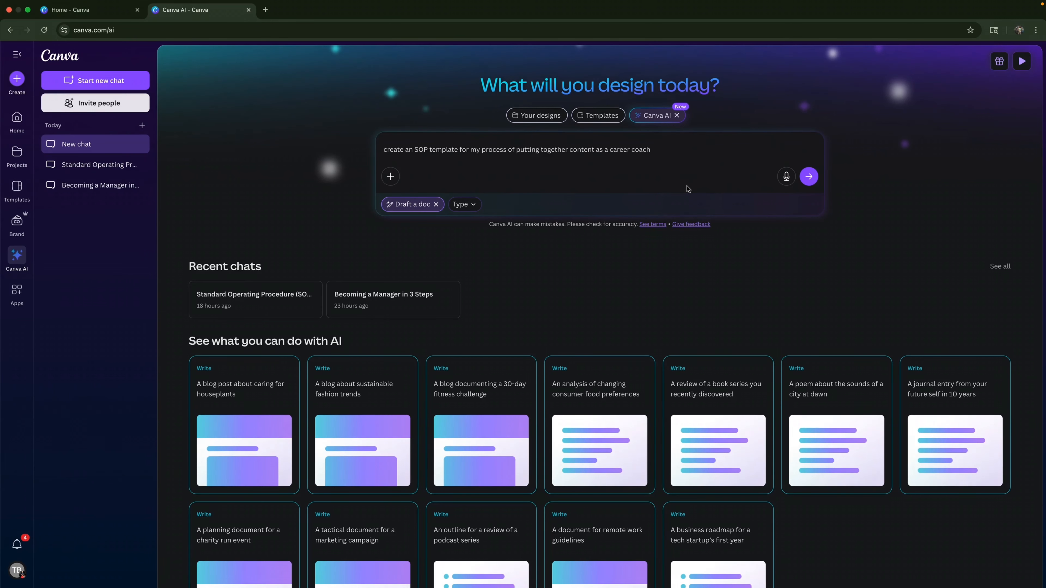
pyautogui.click(812, 182)
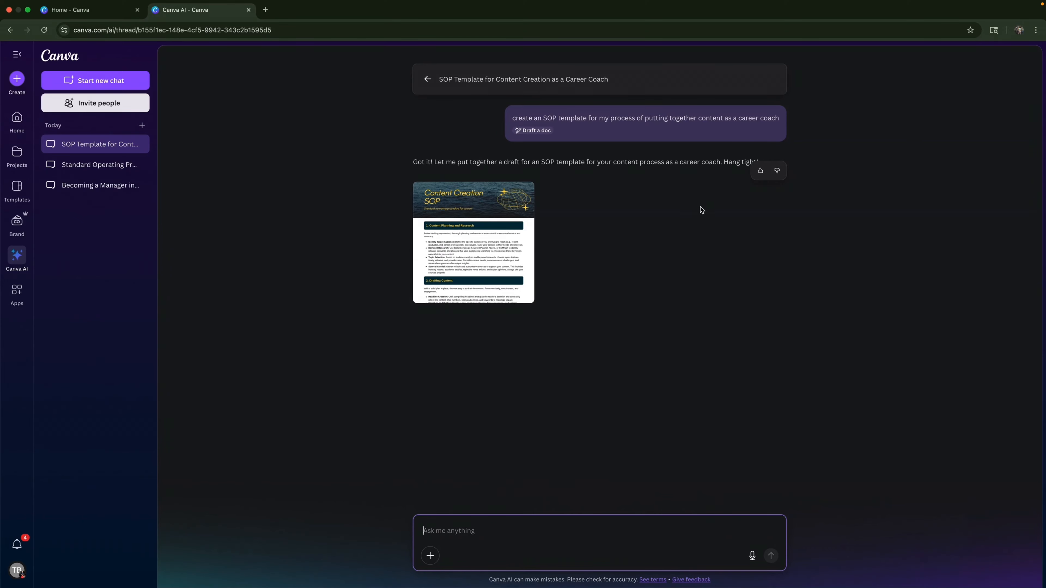
# - Open the generated Content Creation SOP draft and read through its sections from planning to performance monitoring
pyautogui.click(455, 226)
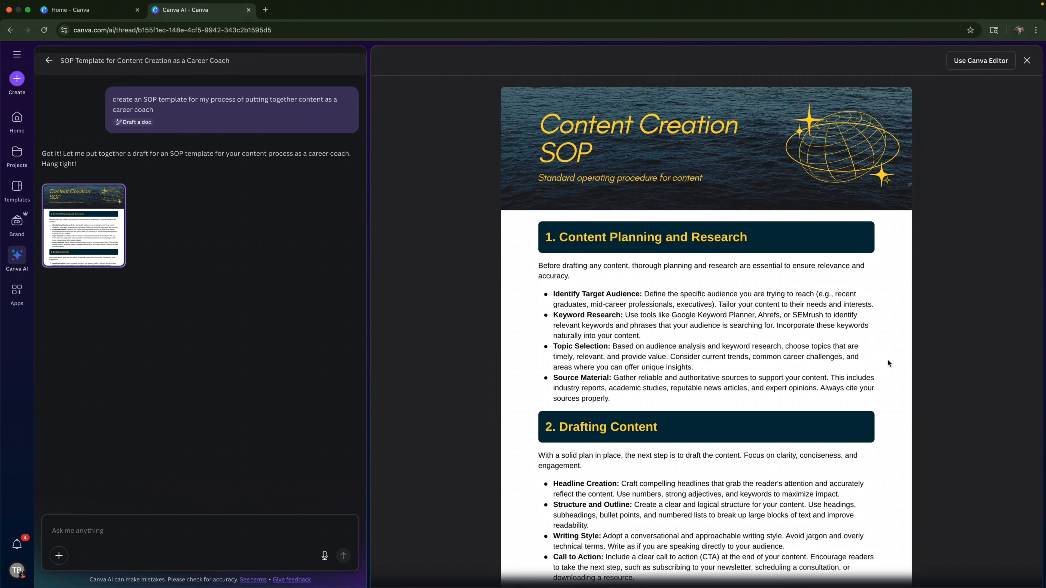
pyautogui.scroll(-2, 932, 361)
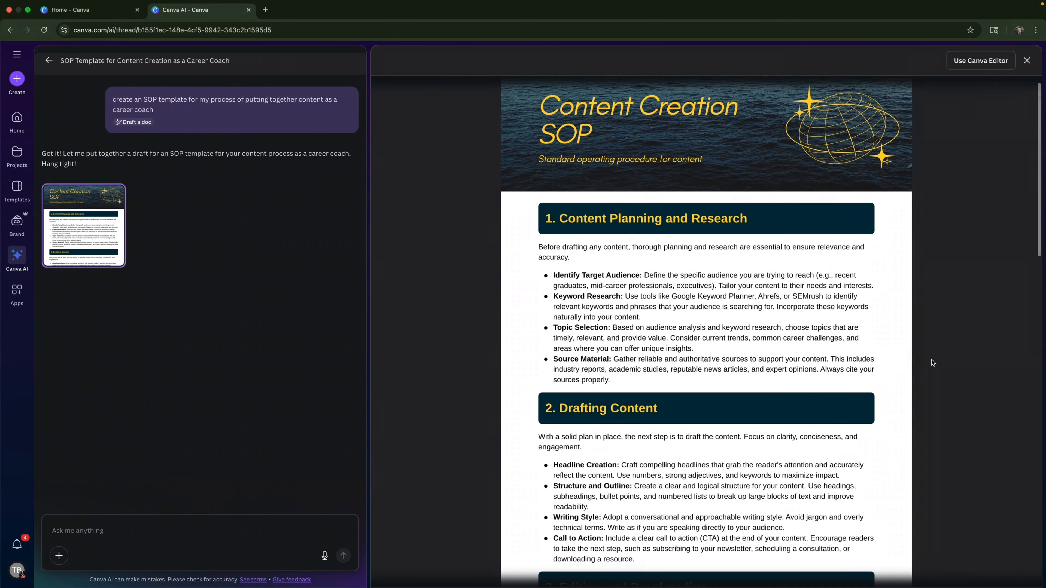
pyautogui.scroll(-3, 933, 363)
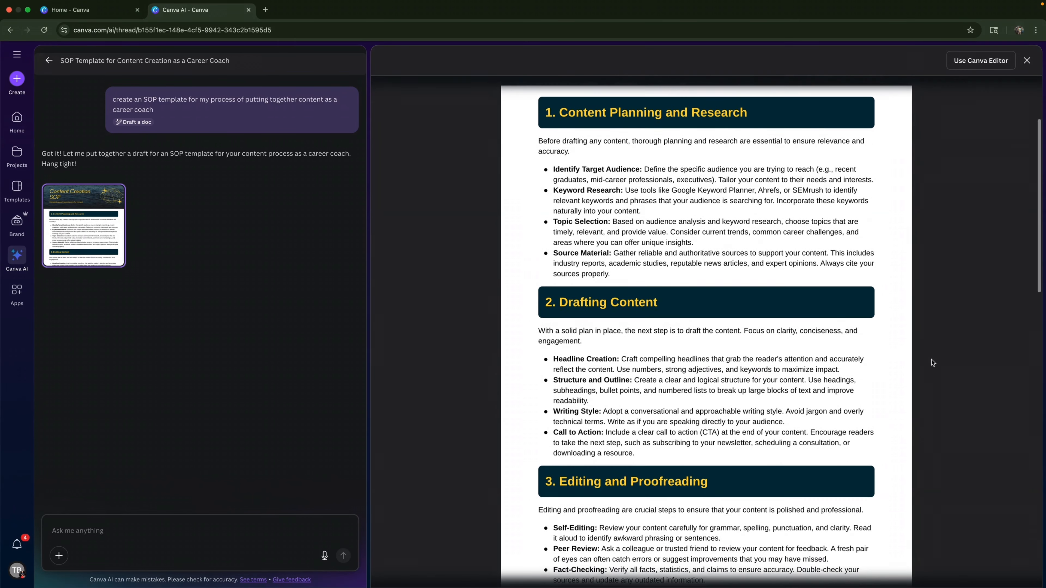
pyautogui.scroll(5, 933, 363)
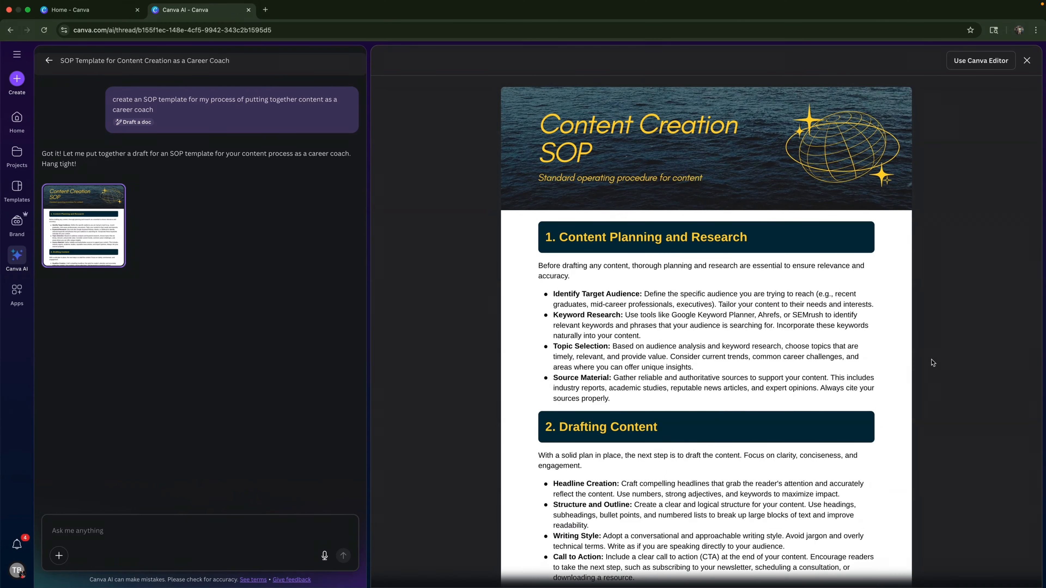
pyautogui.scroll(-3, 933, 362)
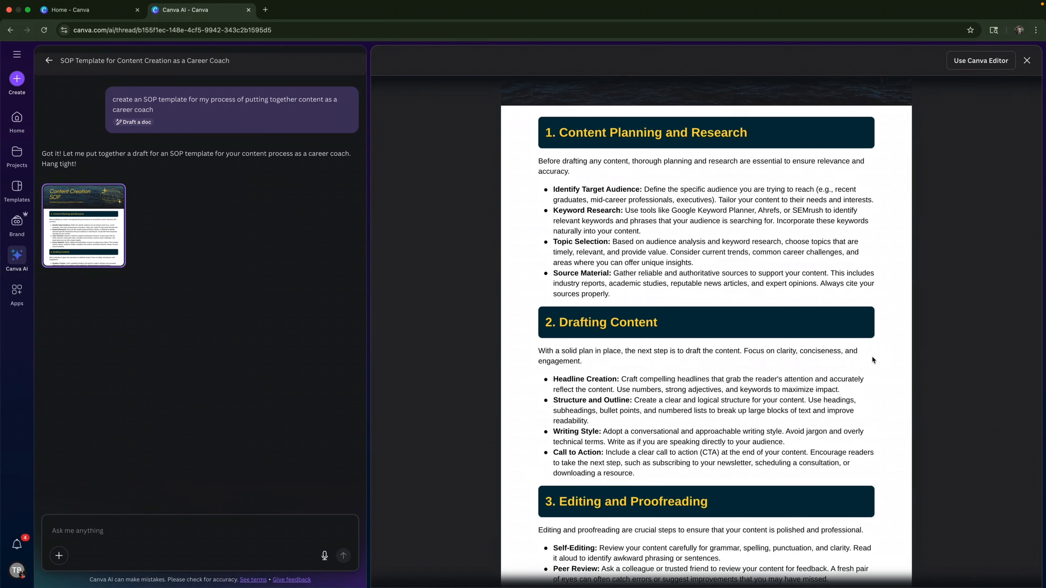
pyautogui.scroll(-3, 873, 358)
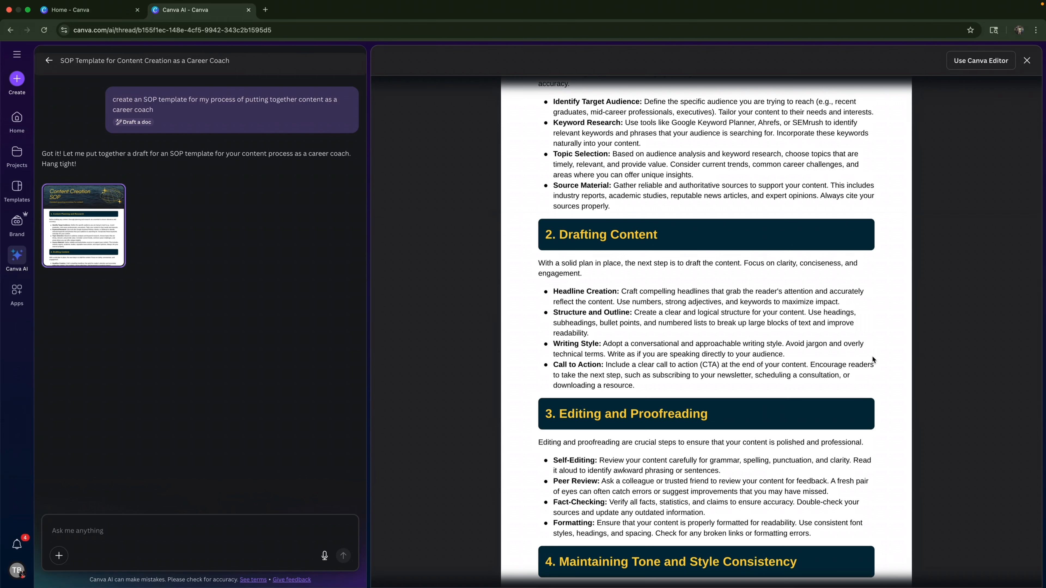
pyautogui.scroll(-6, 872, 357)
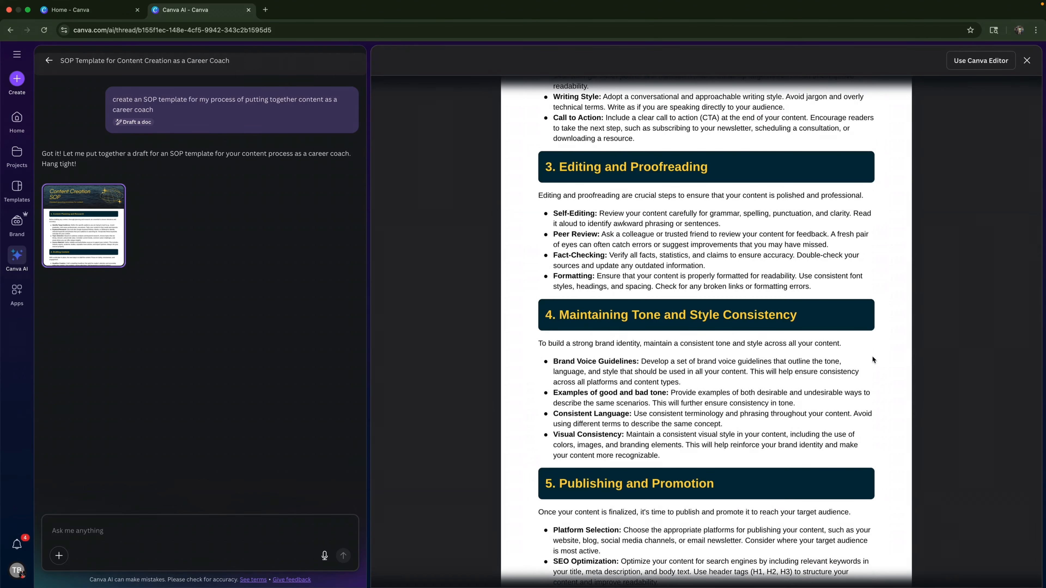
pyautogui.scroll(-5, 873, 360)
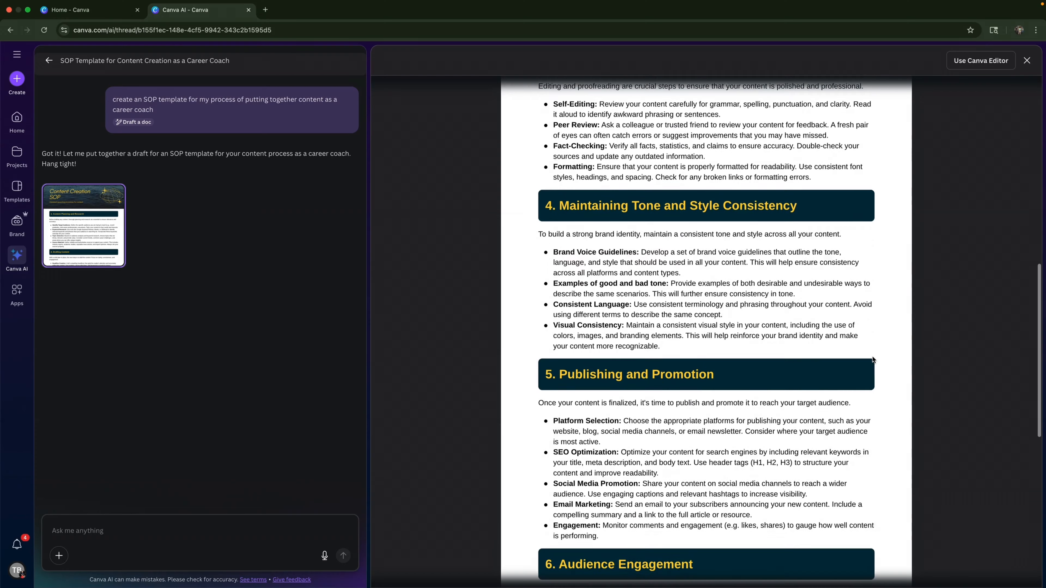
pyautogui.scroll(-8, 873, 360)
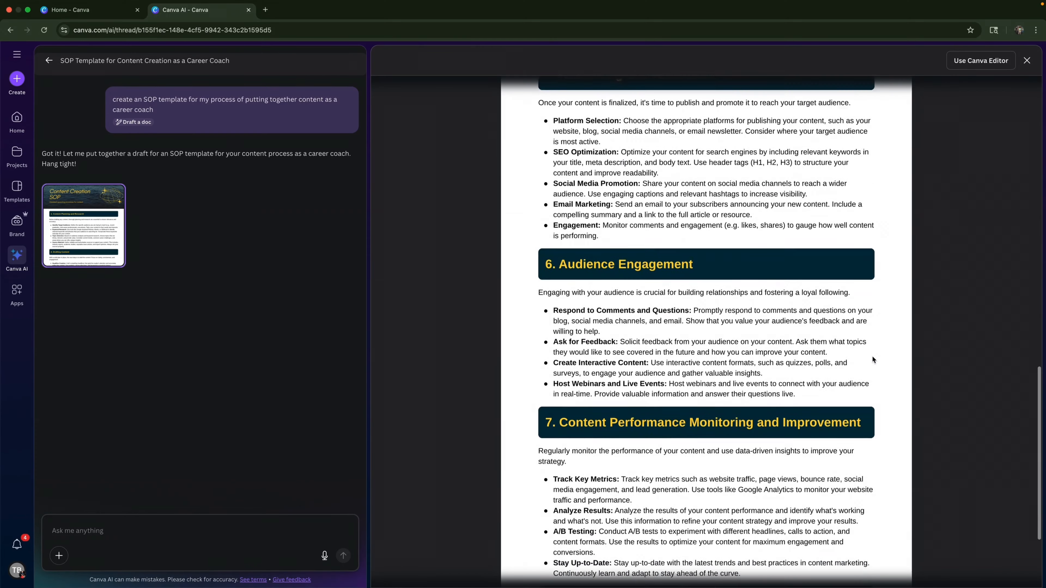
pyautogui.scroll(20, 872, 357)
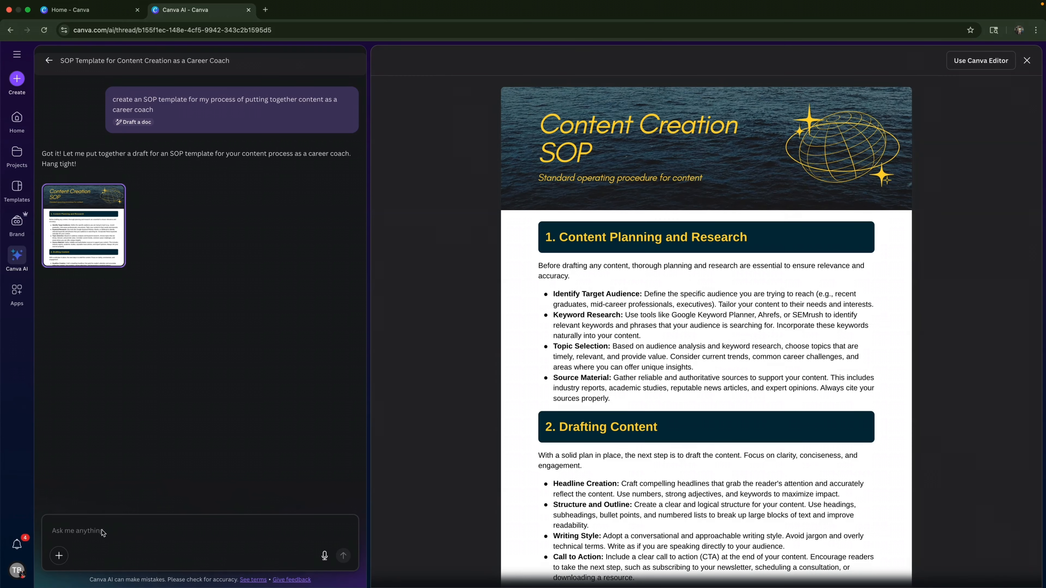
# - Submit the revision prompt "redo template and do not include and yellow, switch with light blue or teal backdrop and text"
pyautogui.click(84, 533)
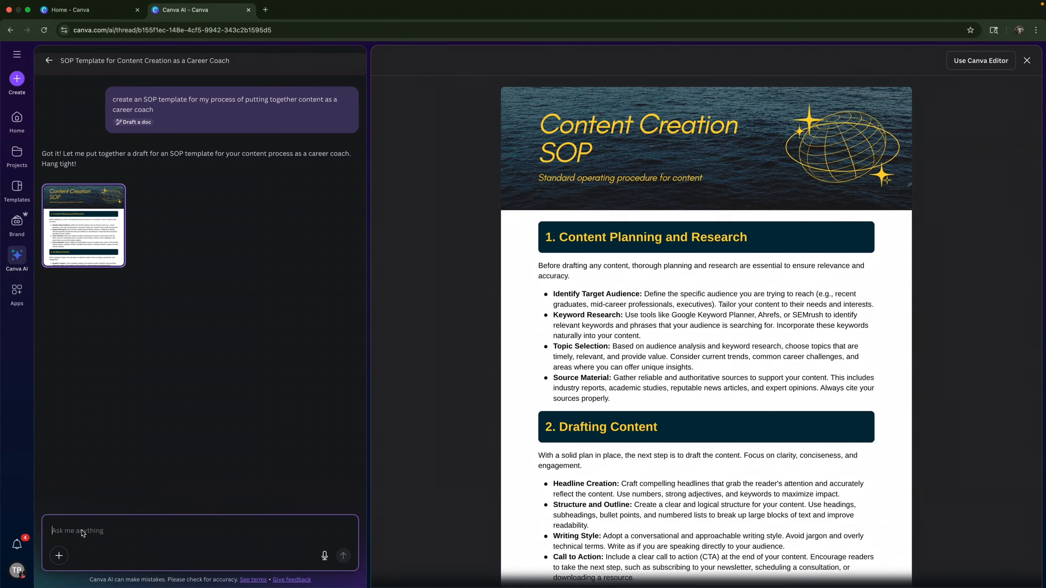
pyautogui.write('redo')
pyautogui.write(' tempalte')
pyautogui.press('BackSpace')
pyautogui.press('BackSpace')
pyautogui.press('BackSpace')
pyautogui.press('BackSpace')
pyautogui.write('late and do not include and yrll')
pyautogui.press('BackSpace')
pyautogui.press('BackSpace')
pyautogui.press('BackSpace')
pyautogui.write('ellow ')
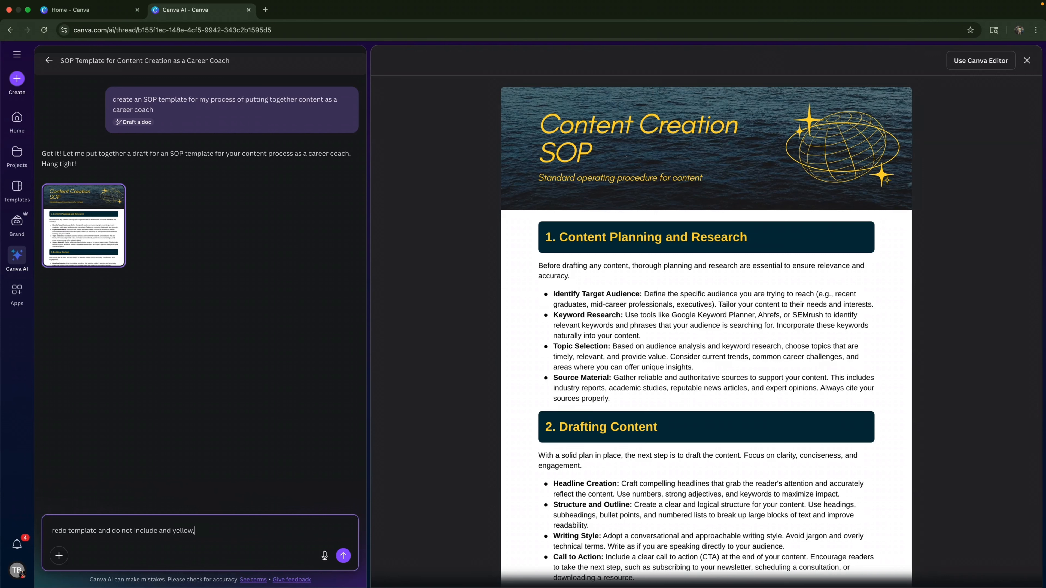
pyautogui.write(' switch with')
pyautogui.write(' light blue or teal')
pyautogui.write(' backr')
pyautogui.write('drop and text')
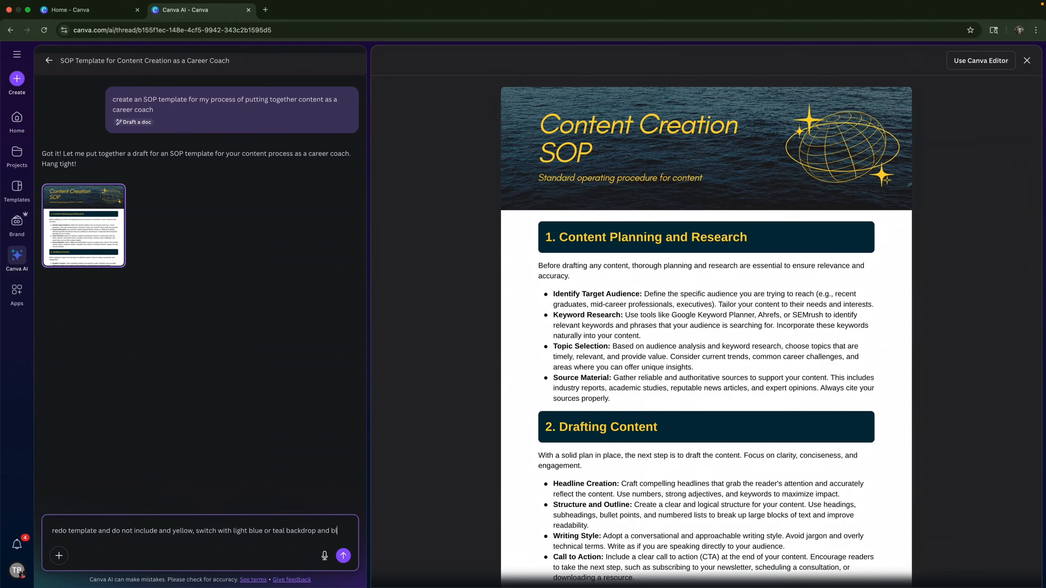
pyautogui.press('Return')
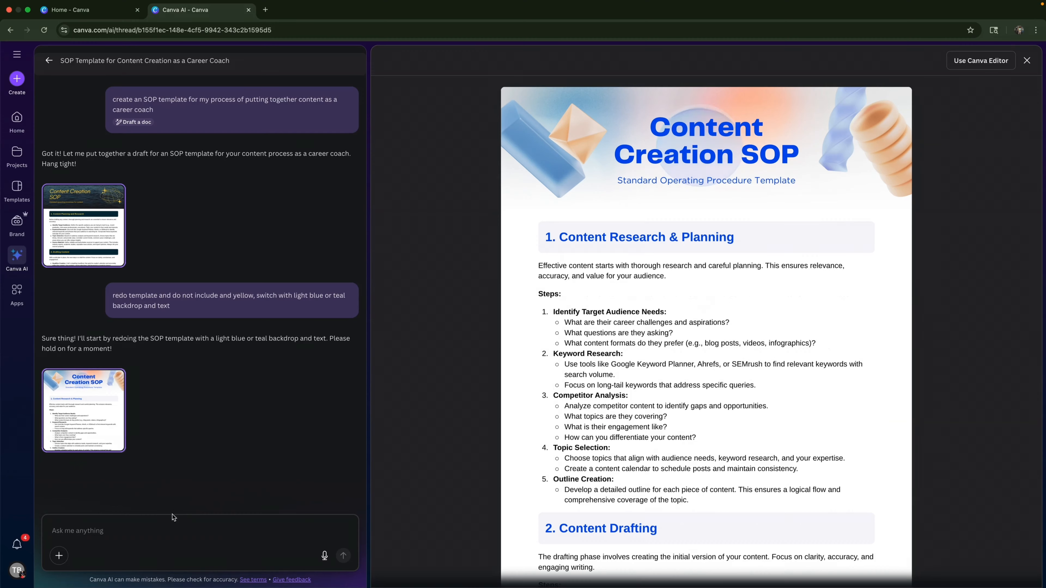
# - Review the header style and sections of the regenerated SOP document
pyautogui.scroll(-2, 739, 493)
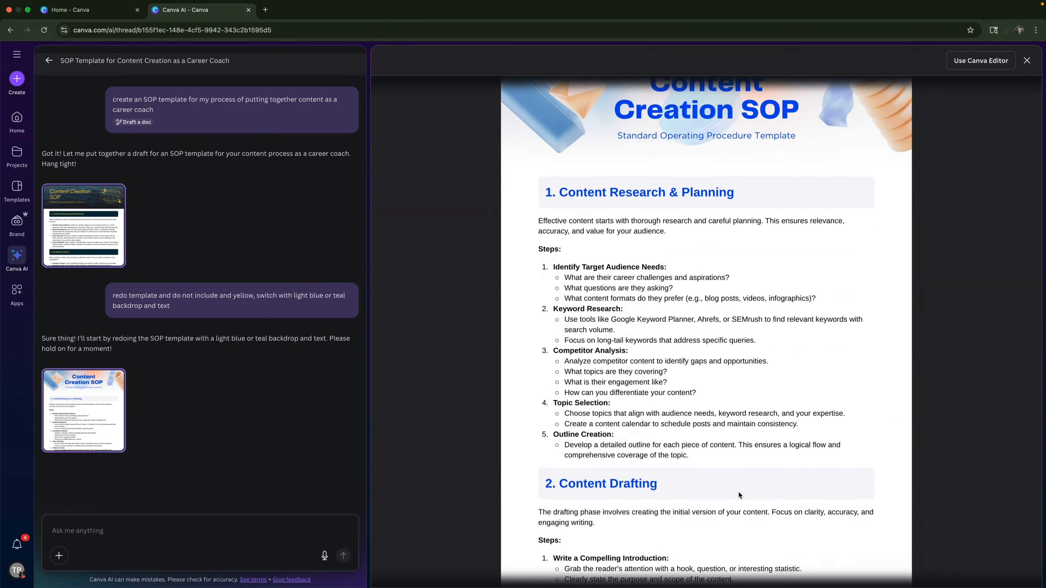
pyautogui.scroll(-1, 666, 357)
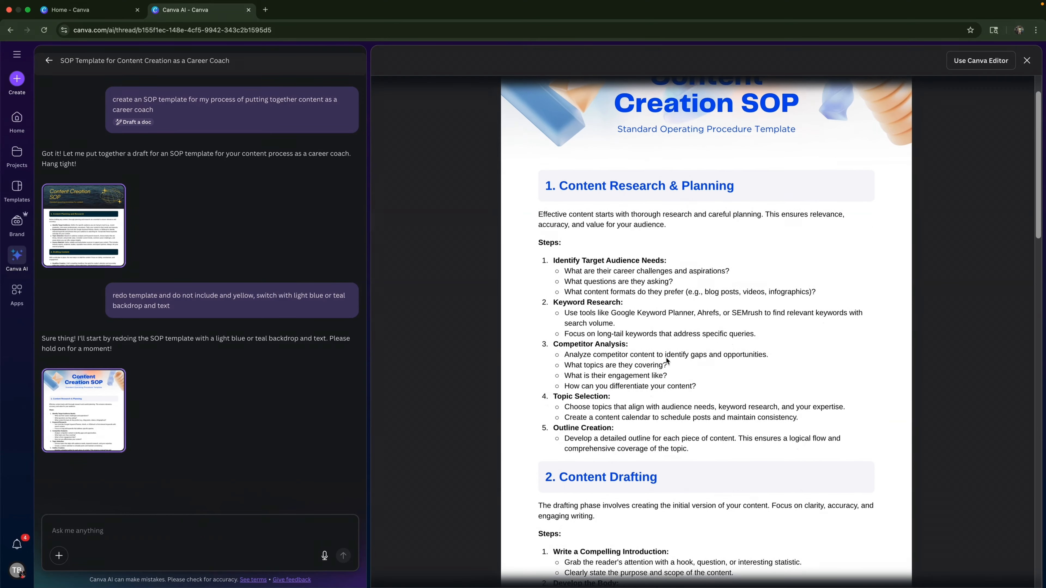
pyautogui.scroll(-10, 666, 359)
pyautogui.scroll(-15, 665, 360)
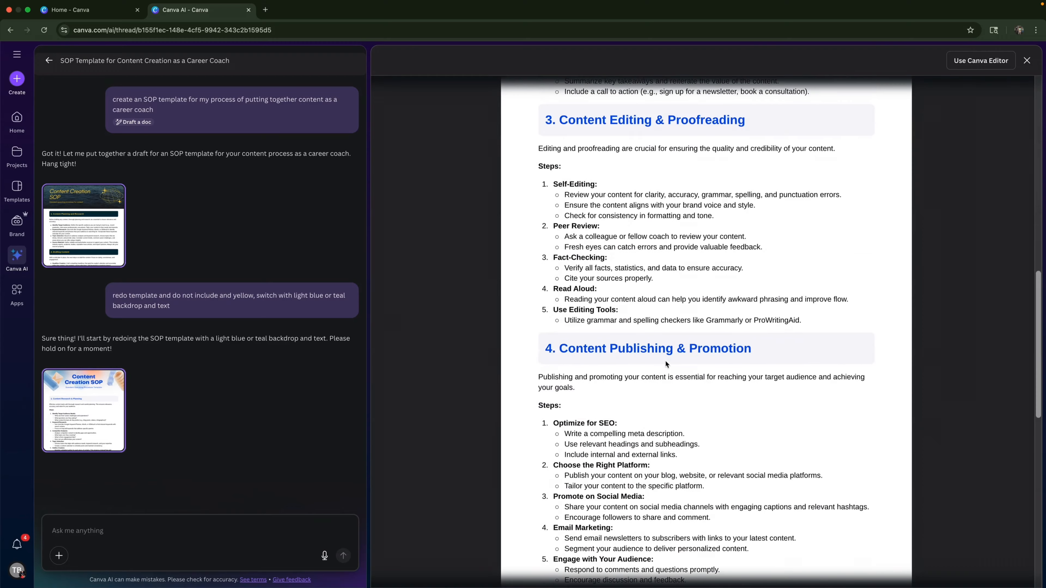
pyautogui.scroll(20, 665, 360)
pyautogui.scroll(5, 665, 361)
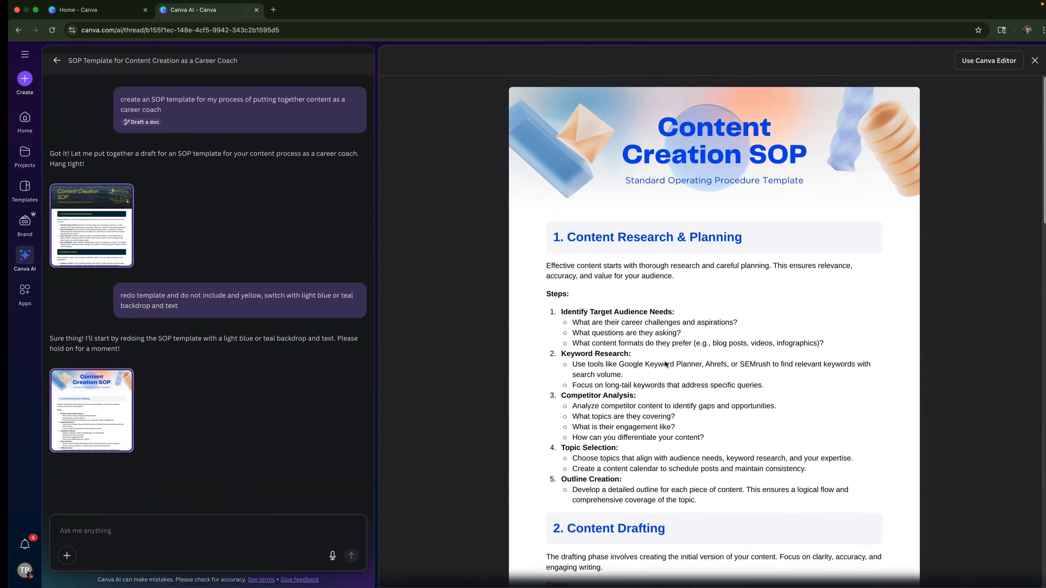
pyautogui.scroll(-1, 663, 371)
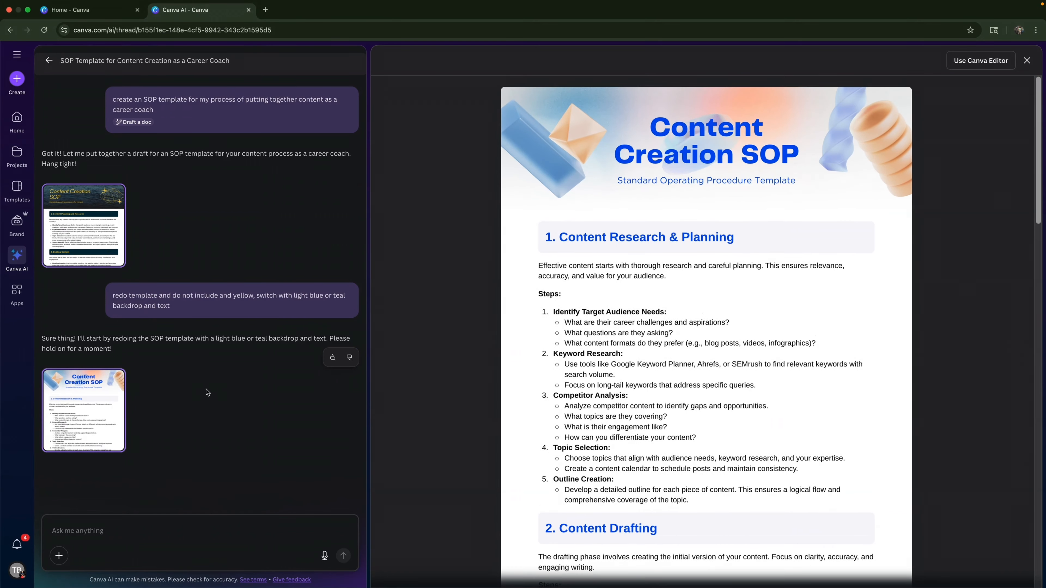
# - Submit negative feedback on the regenerated document as "Unsatisfactory result" with the comment "i do not like the style"
pyautogui.click(351, 363)
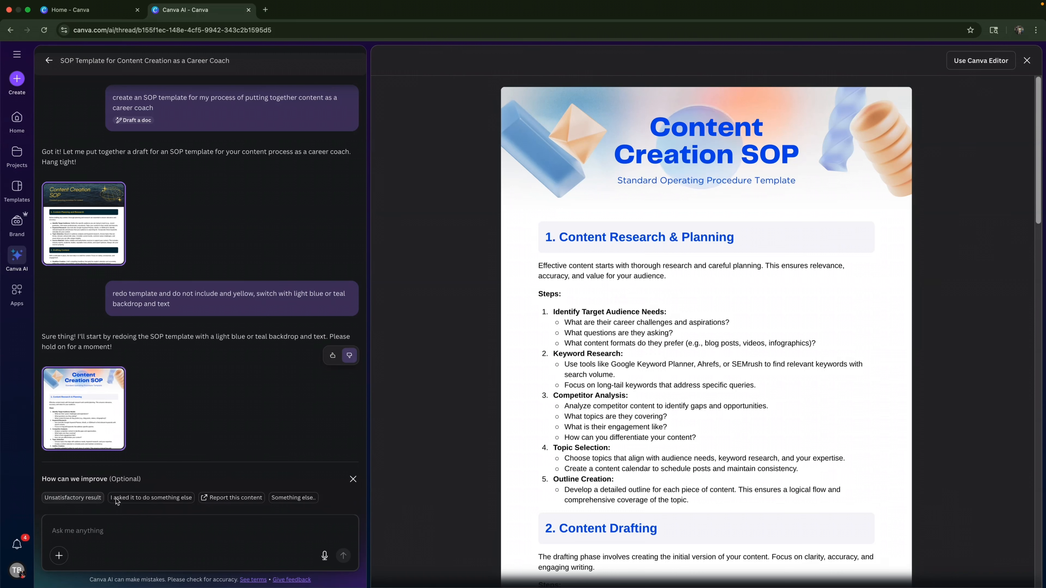
pyautogui.click(72, 497)
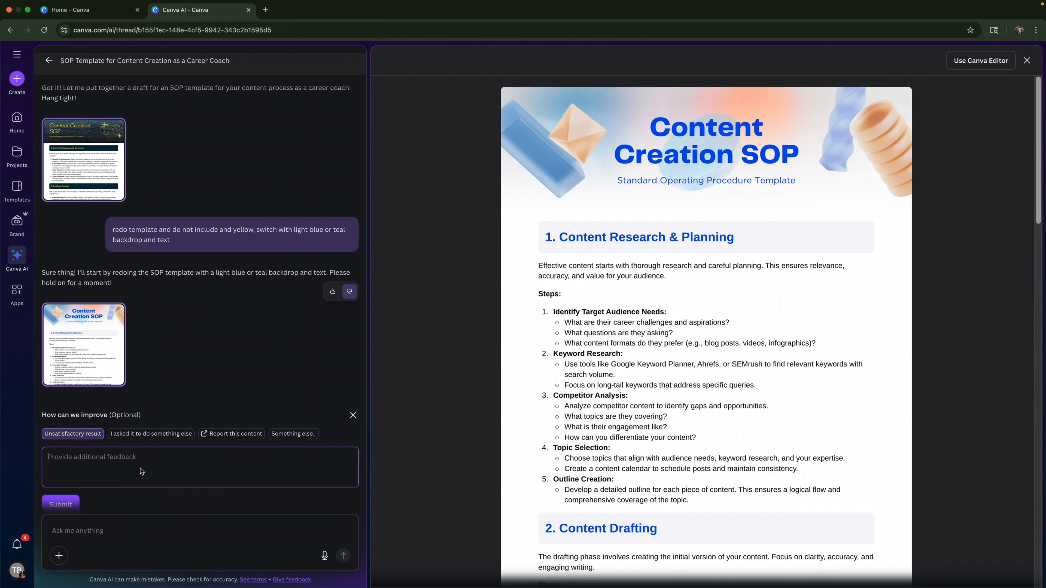
pyautogui.write('i do not l')
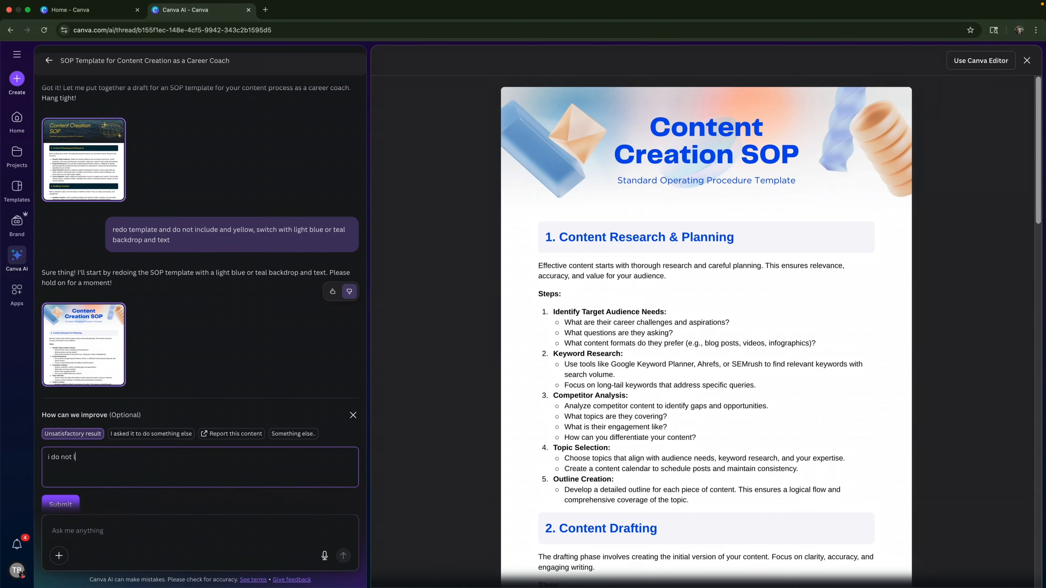
pyautogui.write('ike th')
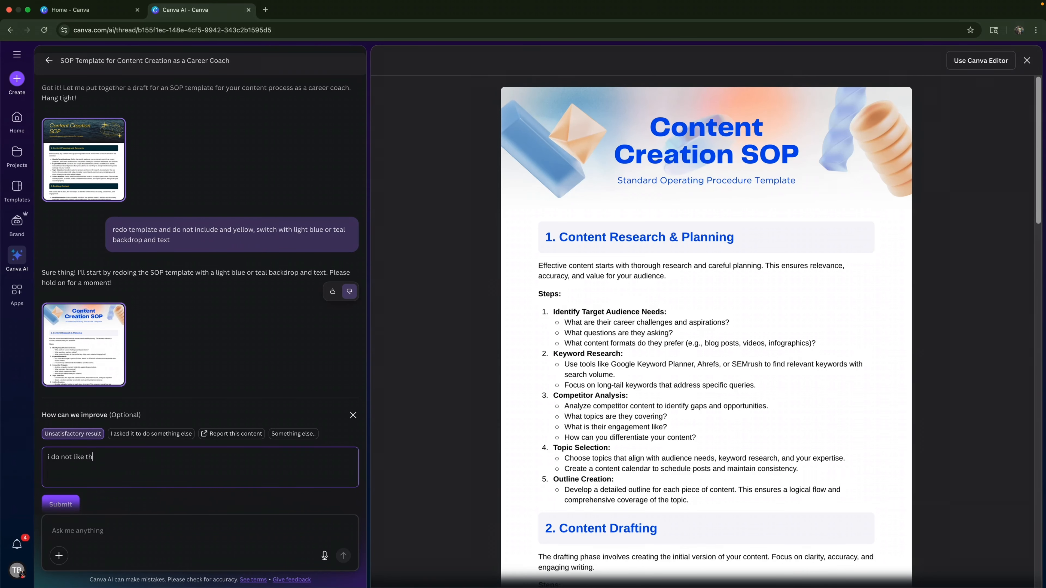
pyautogui.write('e style')
pyautogui.press('Return')
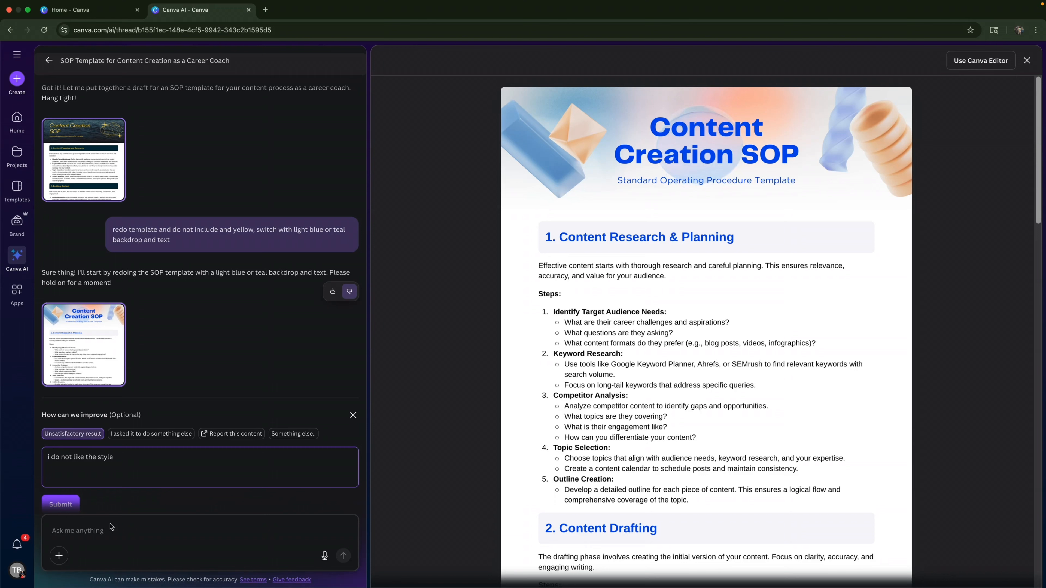
pyautogui.click(62, 506)
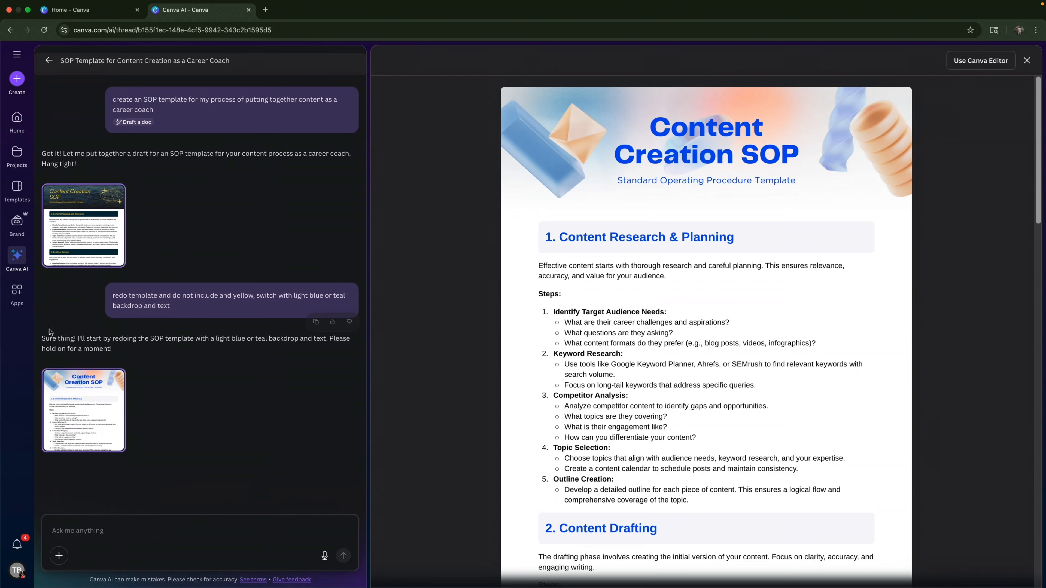
# - Return to the first SOP draft with the dark ocean header and open it in the Canva Editor
pyautogui.click(83, 234)
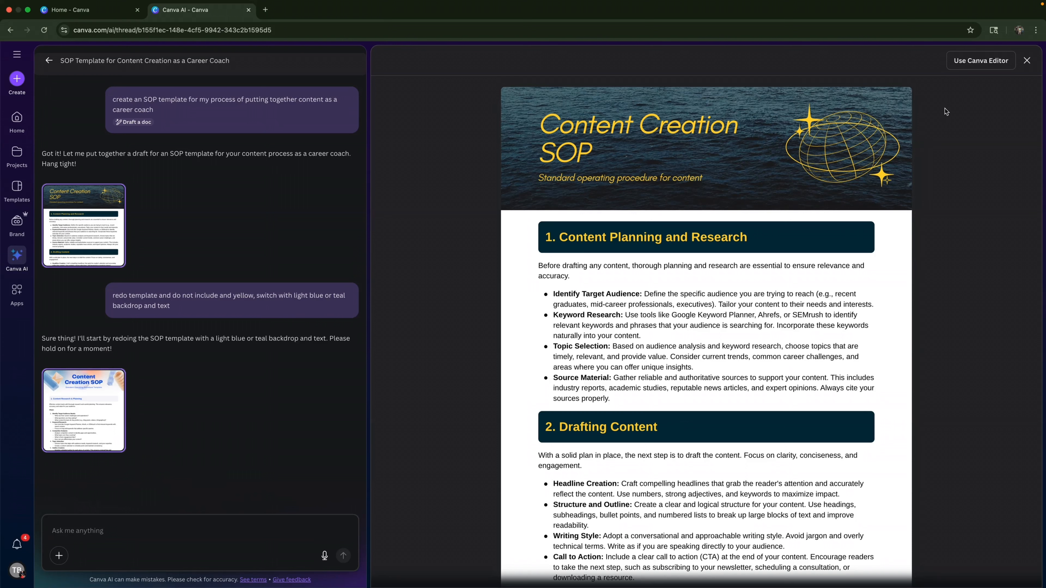
pyautogui.click(978, 61)
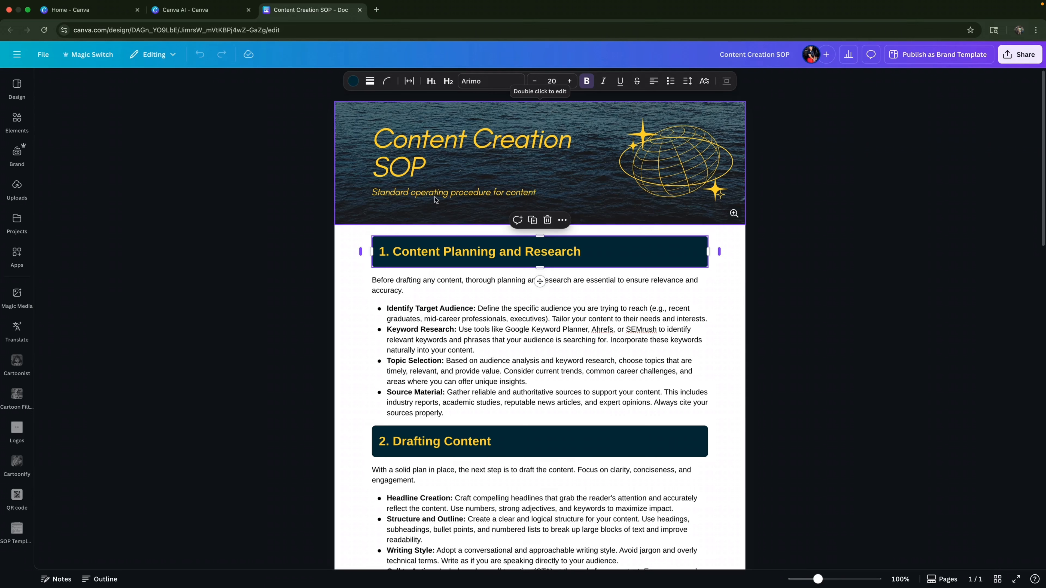
# - Select the document's header banner and open it for editing
pyautogui.click(407, 144)
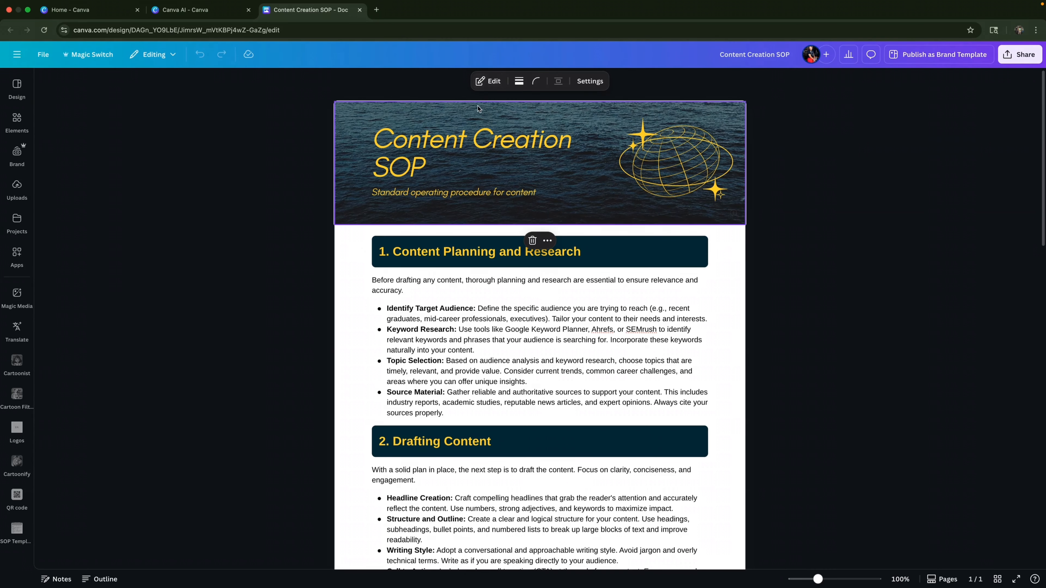
pyautogui.click(733, 279)
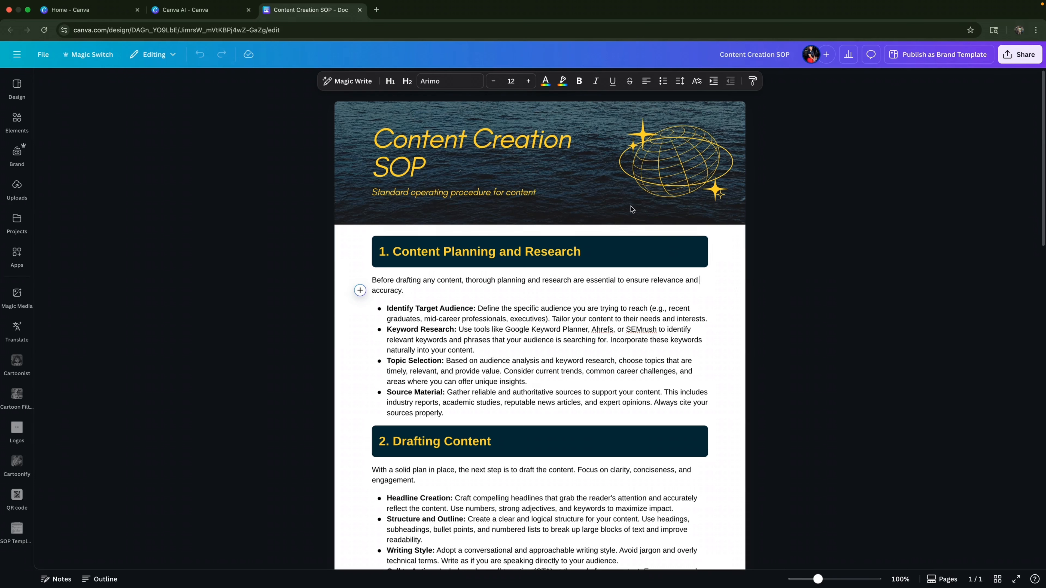
pyautogui.click(575, 197)
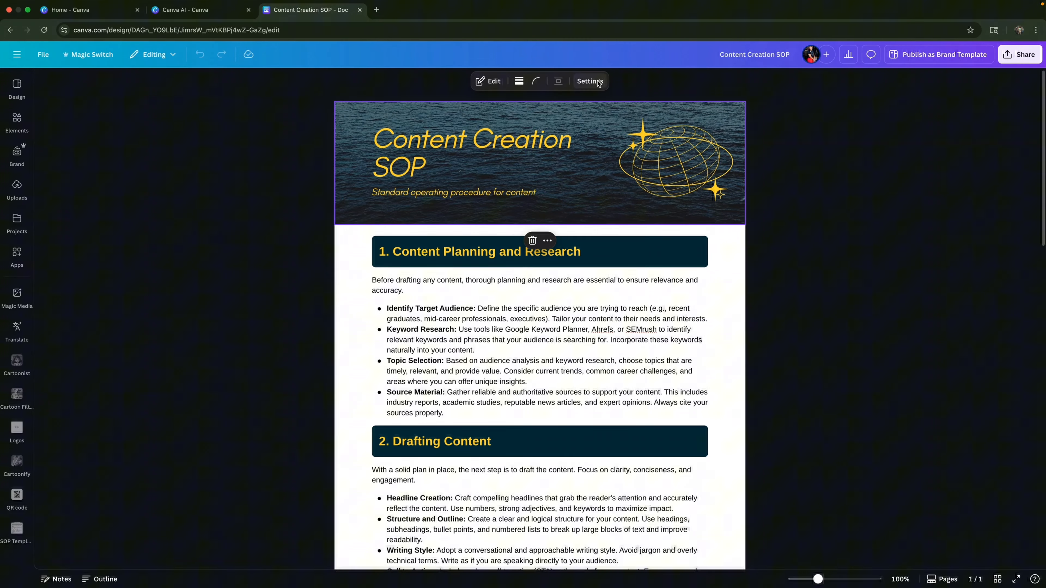
pyautogui.click(489, 85)
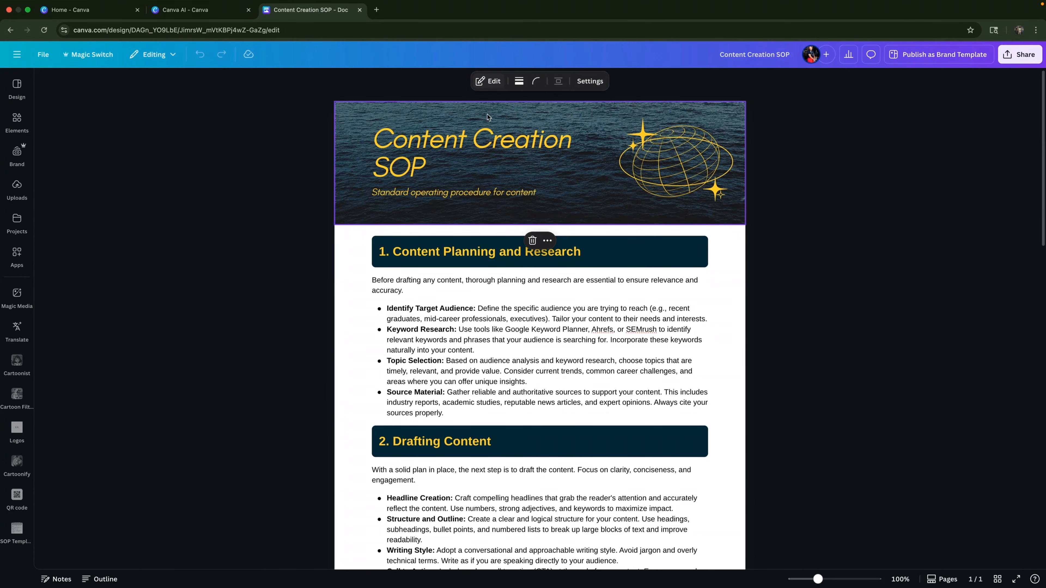
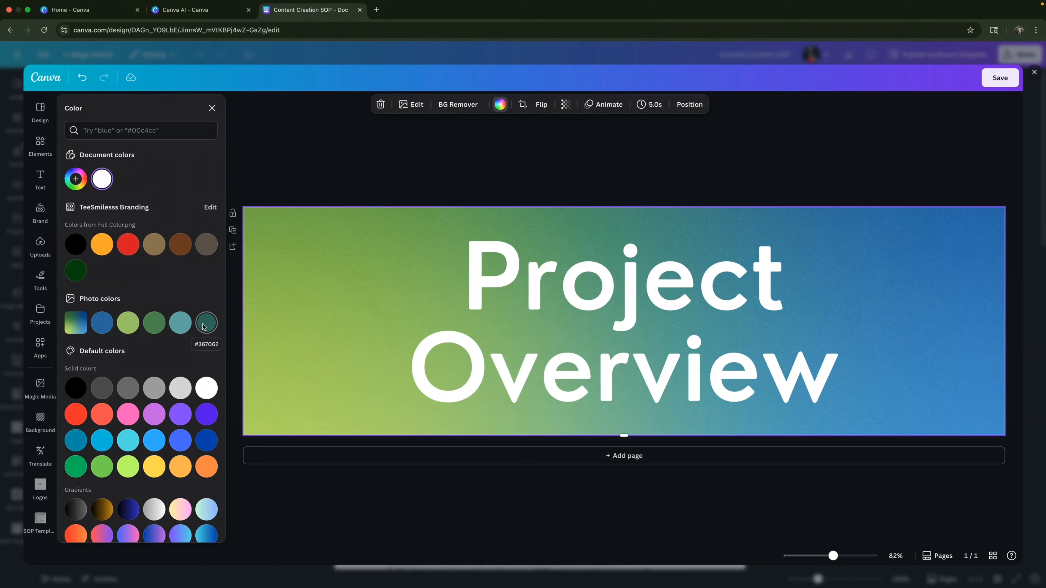
# - Fill the header banner's background with the dark green photo color #367062 and save the banner
pyautogui.click(205, 324)
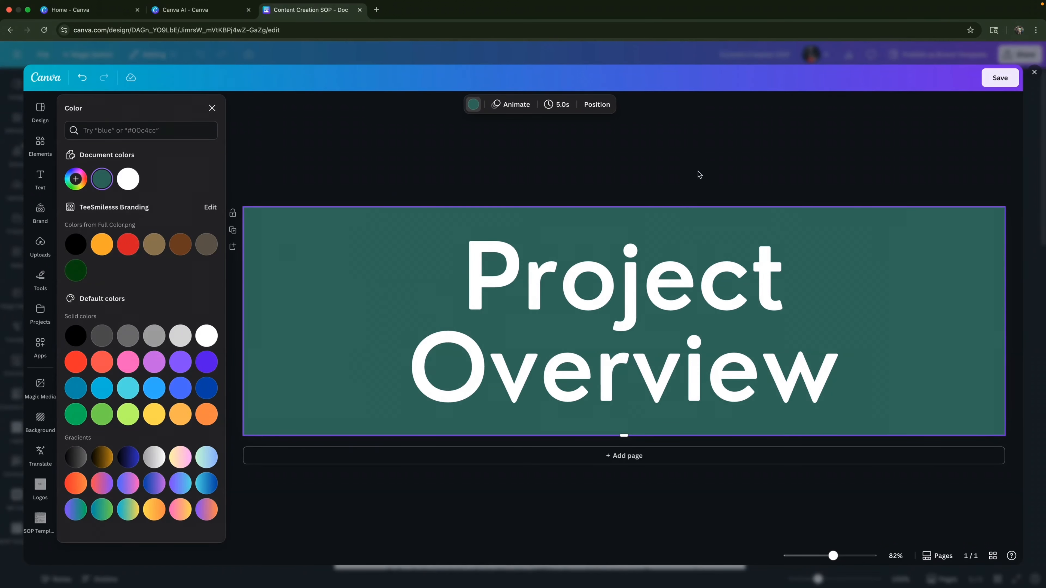
pyautogui.click(1005, 82)
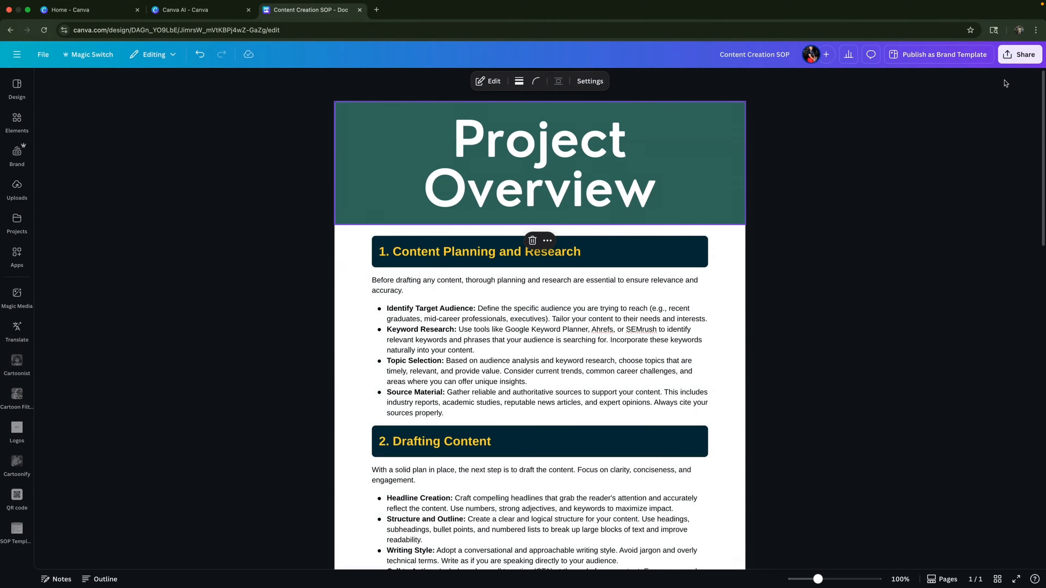
# - Reopen the header banner for editing and replace its title text with "SOP"
pyautogui.doubleClick(810, 204)
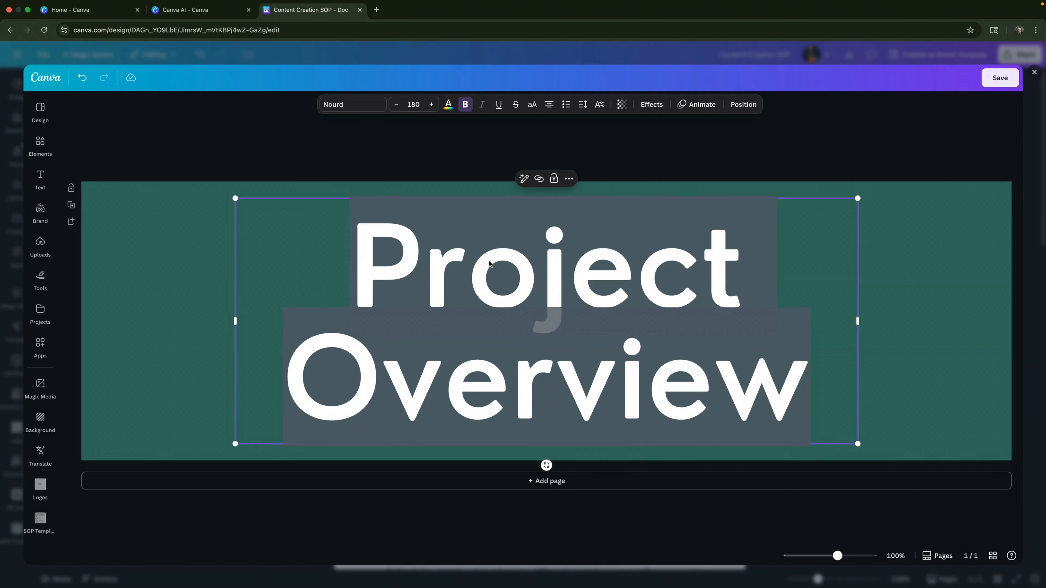
pyautogui.write('SOP')
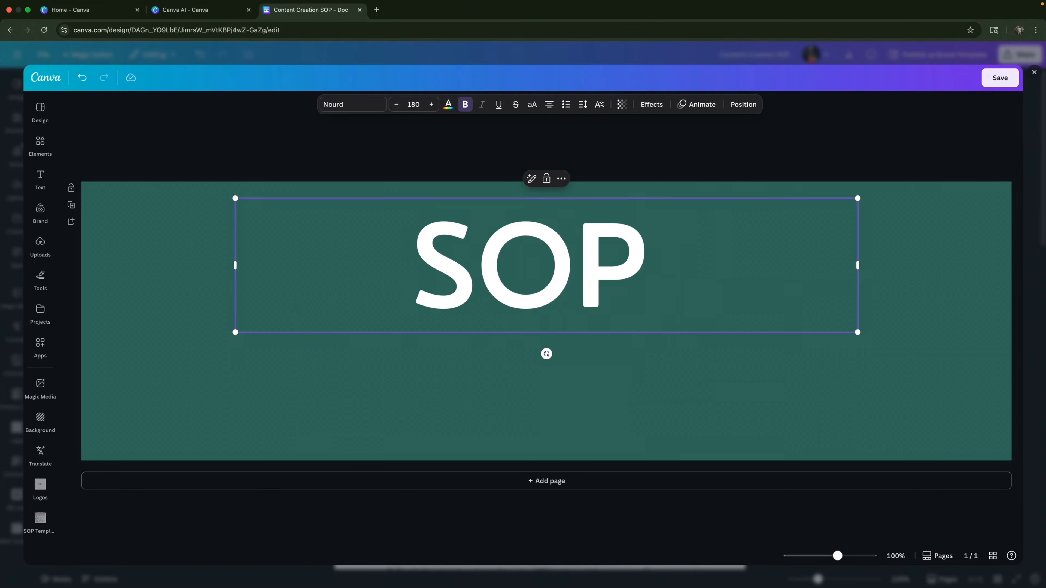
pyautogui.press('Return')
pyautogui.press('BackSpace')
pyautogui.press('Escape')
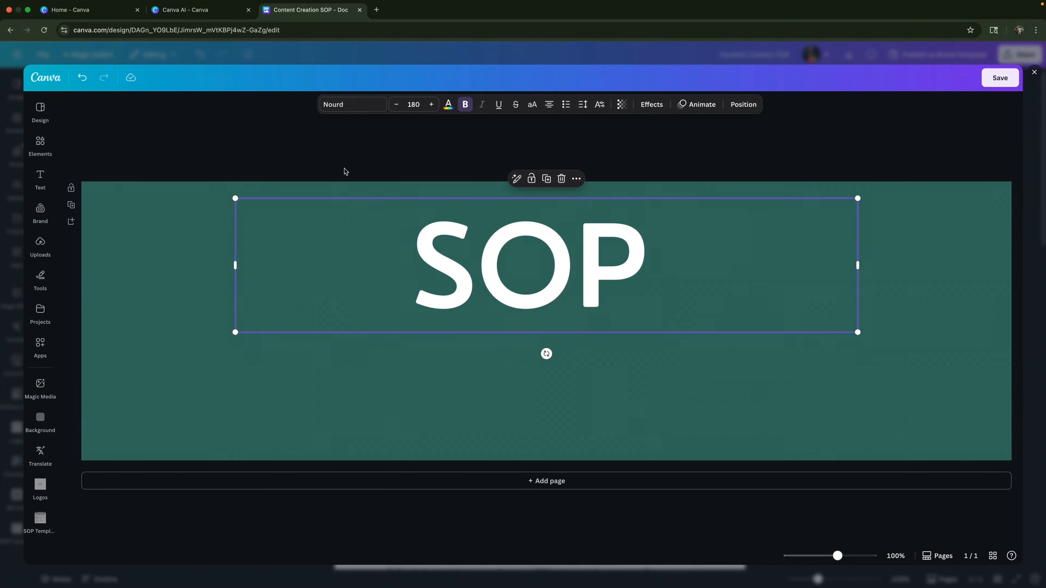
# - Duplicate the SOP title below itself and change the copy's text to "Standard Operation Procedure Templates"
pyautogui.moveTo(486, 260); pyautogui.dragTo(483, 388)
pyautogui.doubleClick(483, 388)
pyautogui.write('S')
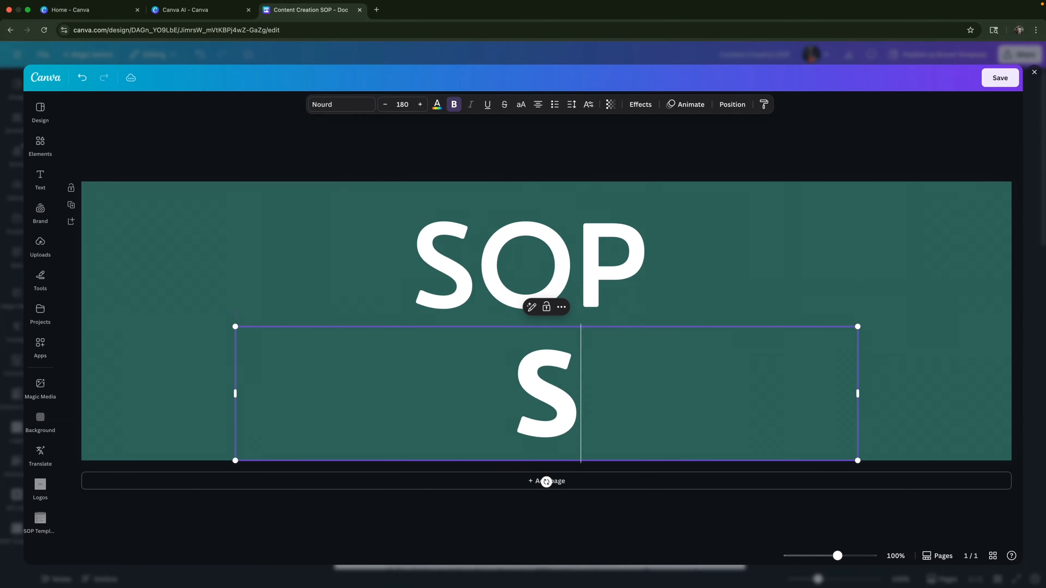
pyautogui.write('tandard Op')
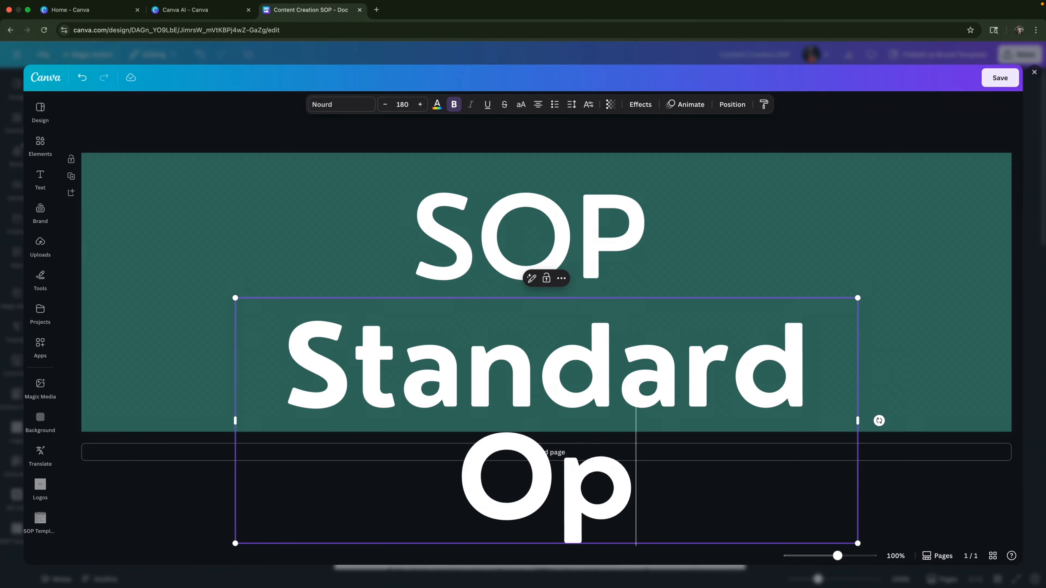
pyautogui.write('eration Proce')
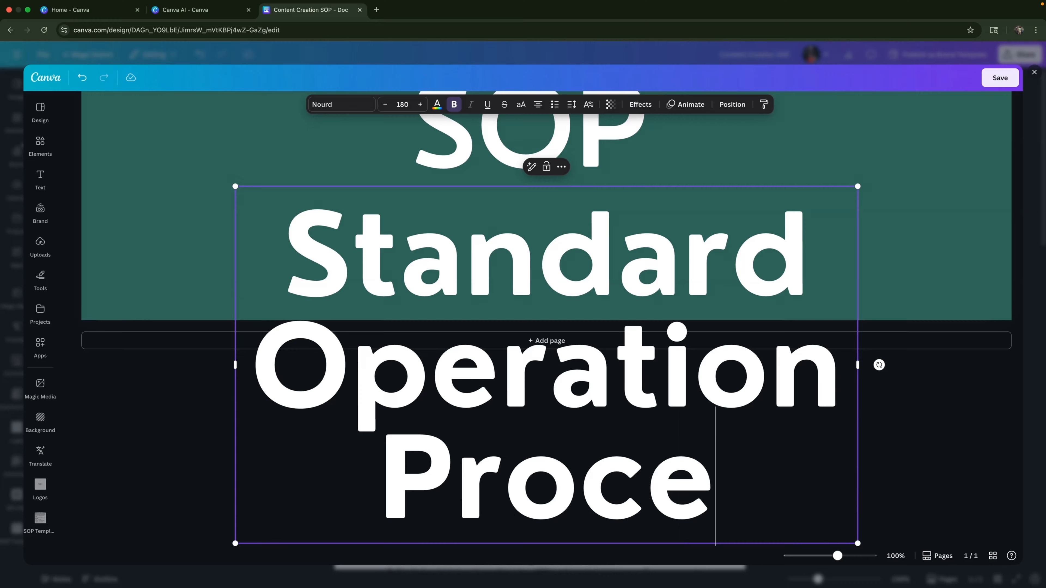
pyautogui.write('dure Templates')
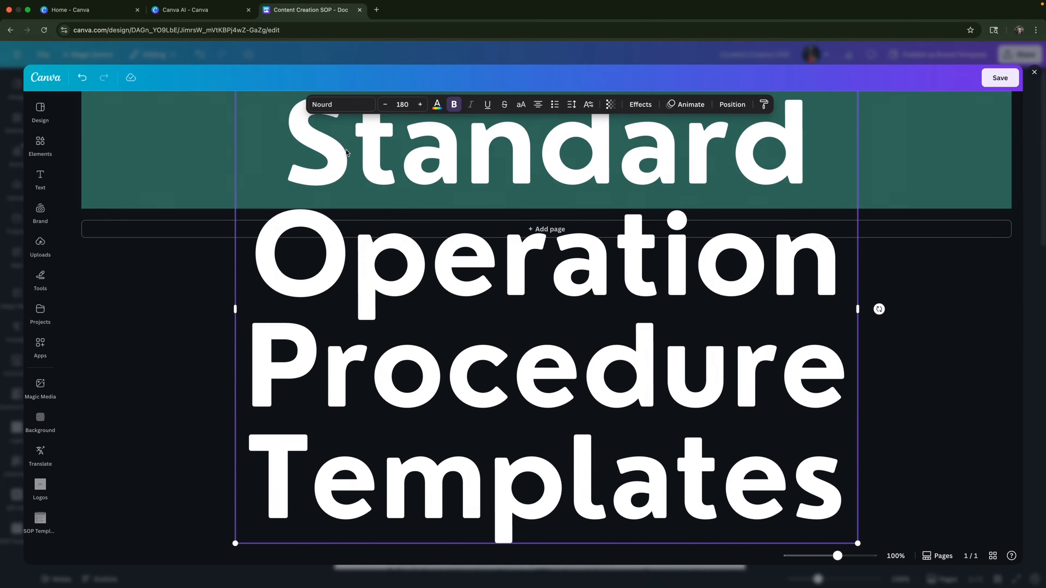
pyautogui.press('Escape')
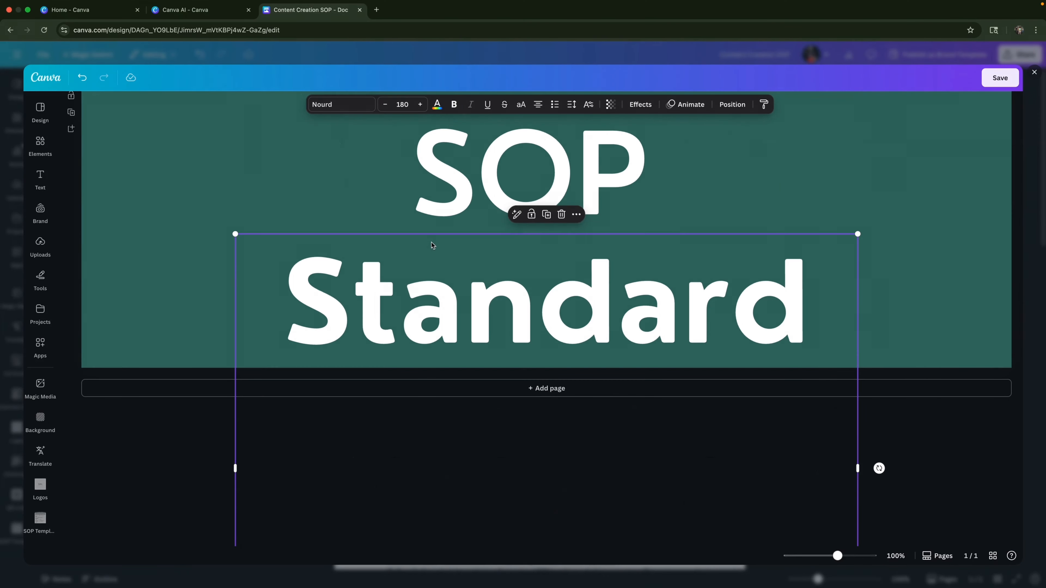
# - Set the banner subtitle's font size to 64 and save the banner to the document
pyautogui.click(402, 104)
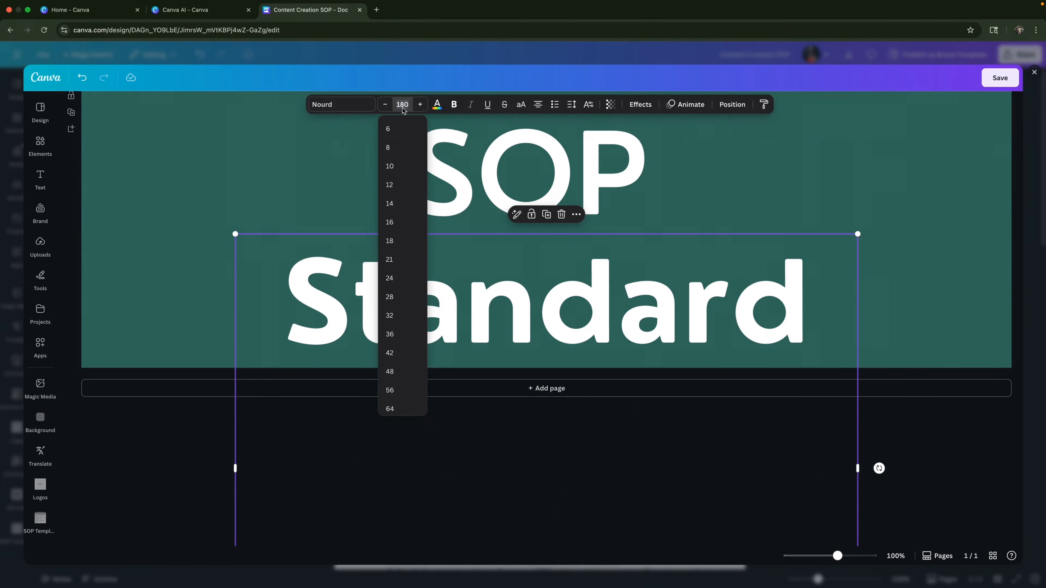
pyautogui.click(398, 285)
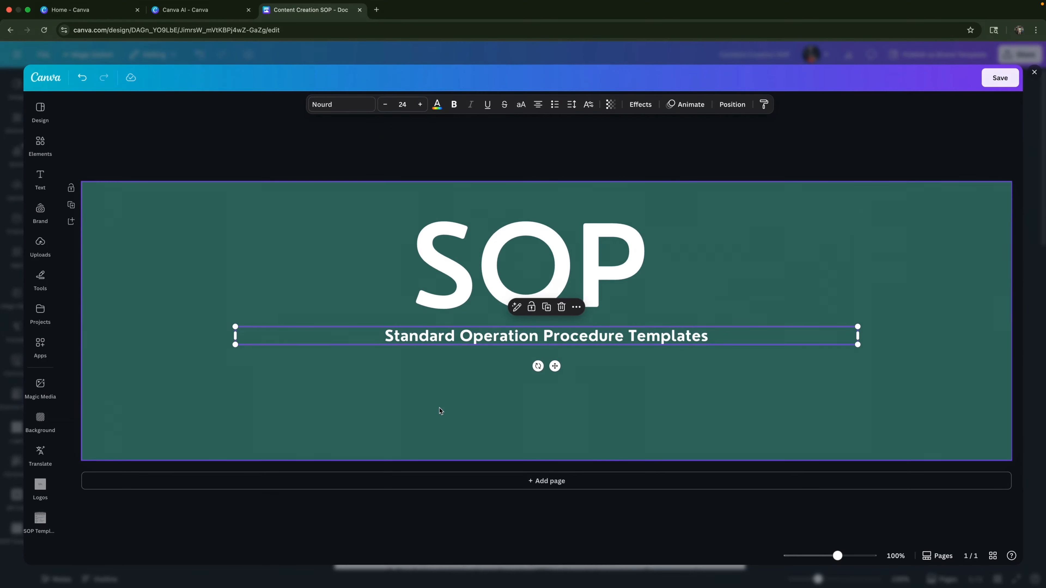
pyautogui.click(402, 105)
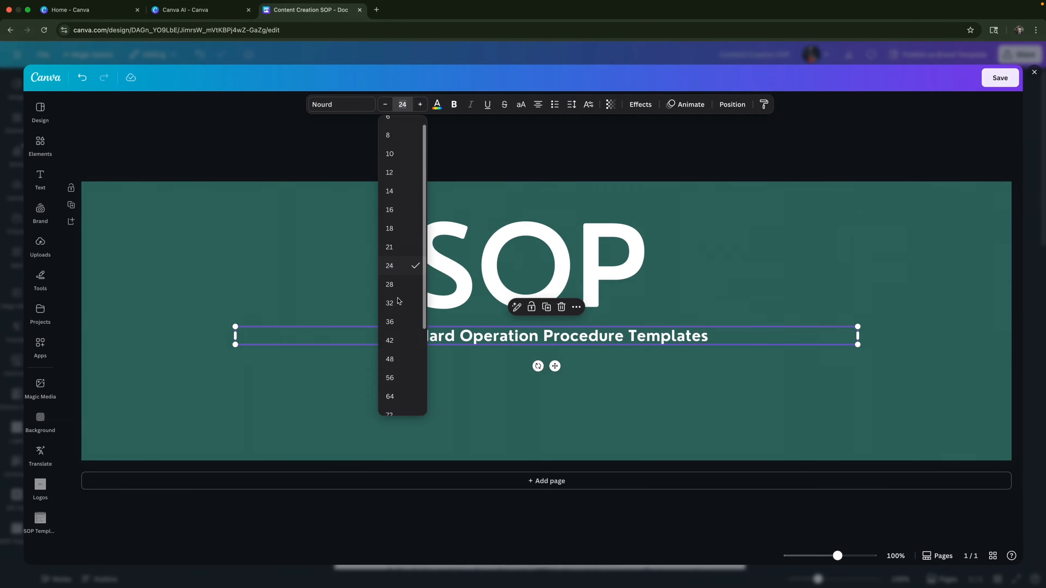
pyautogui.click(407, 399)
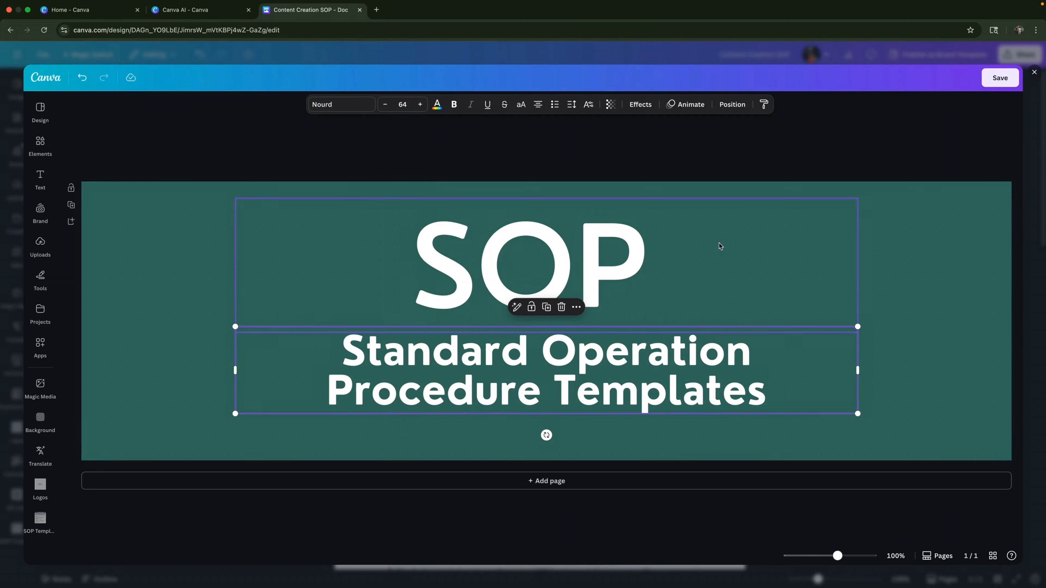
pyautogui.click(913, 238)
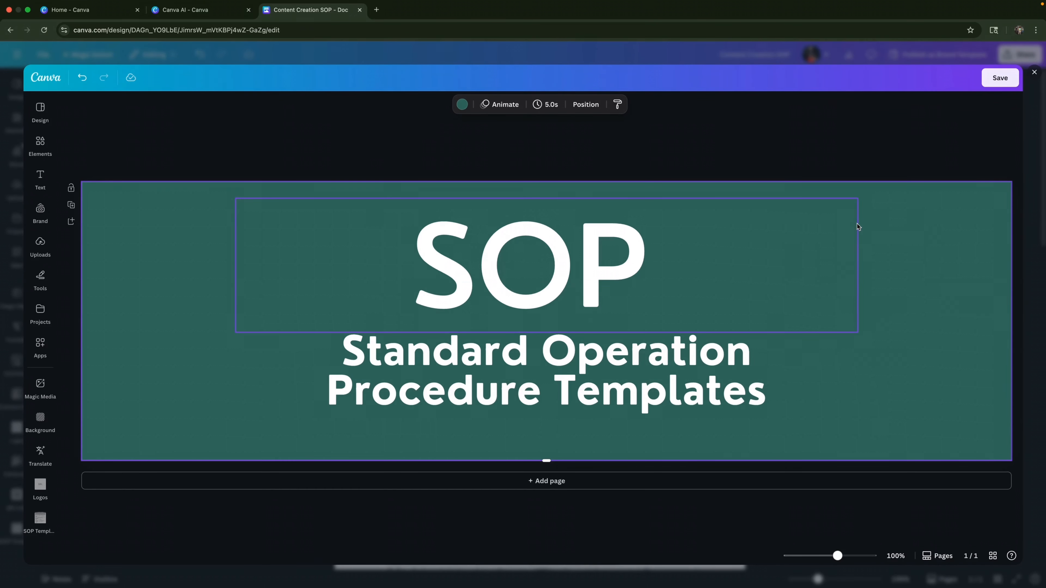
pyautogui.click(1000, 78)
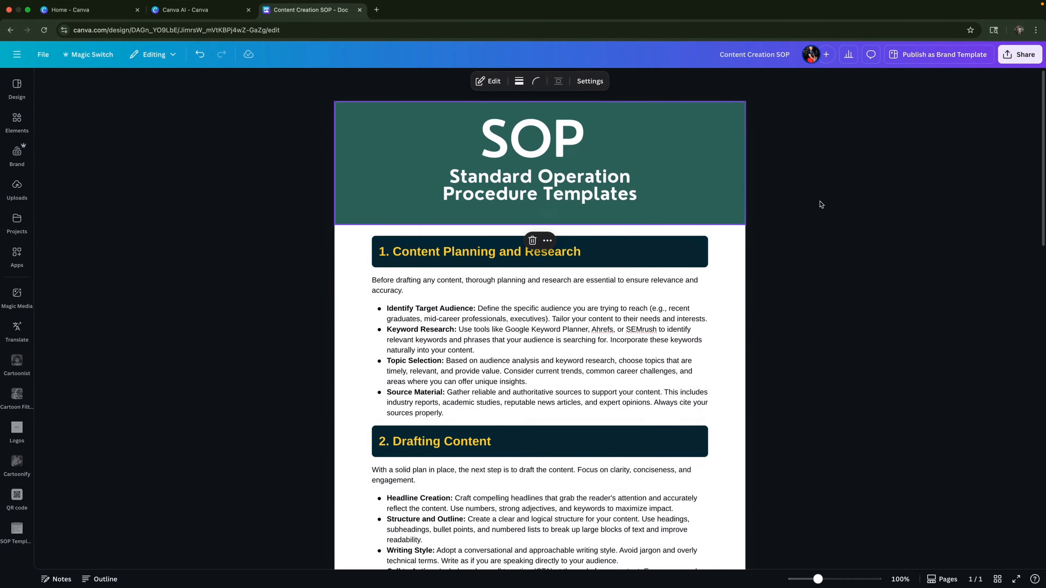
# - Fill the "1. Content Planning and Research" heading block with the green #367062 sampled from the header banner
pyautogui.click(618, 253)
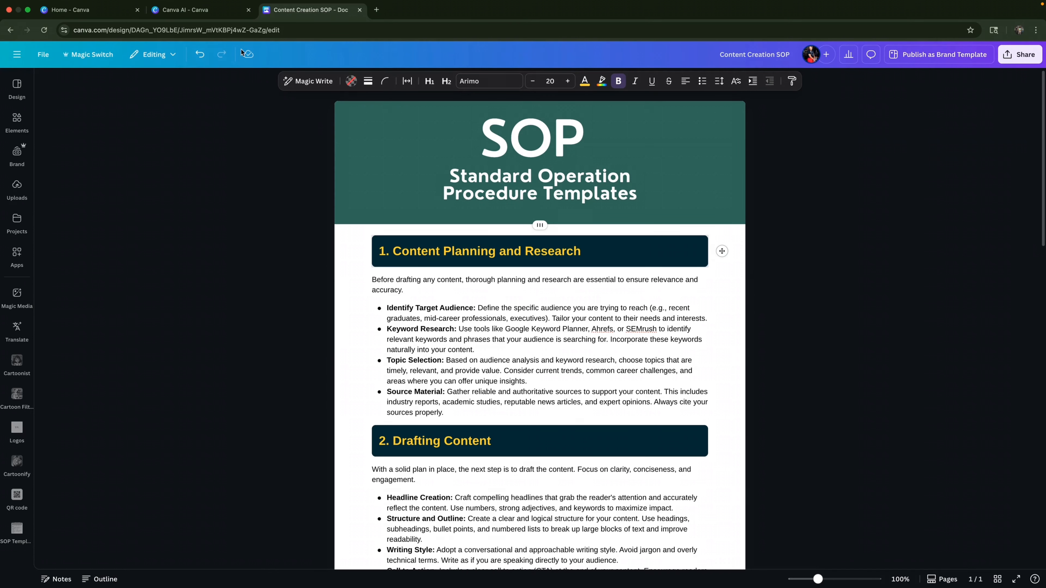
pyautogui.click(351, 82)
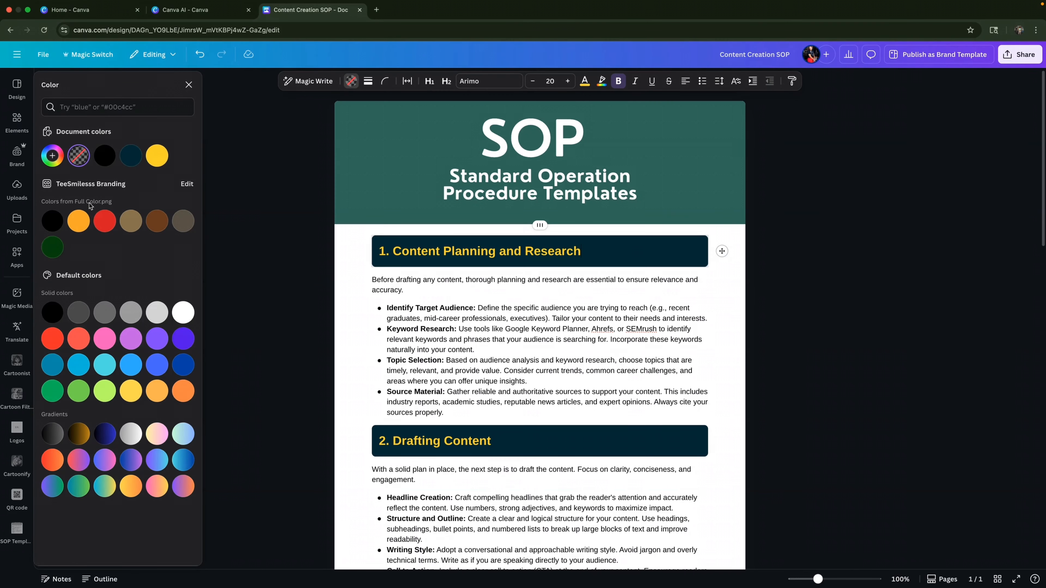
pyautogui.click(53, 223)
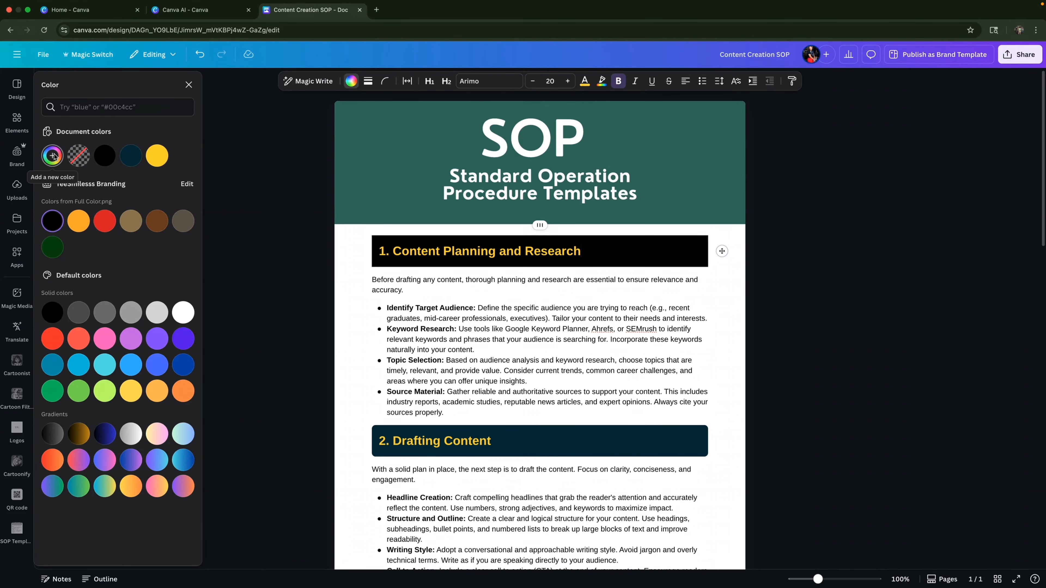
pyautogui.press('super+z')
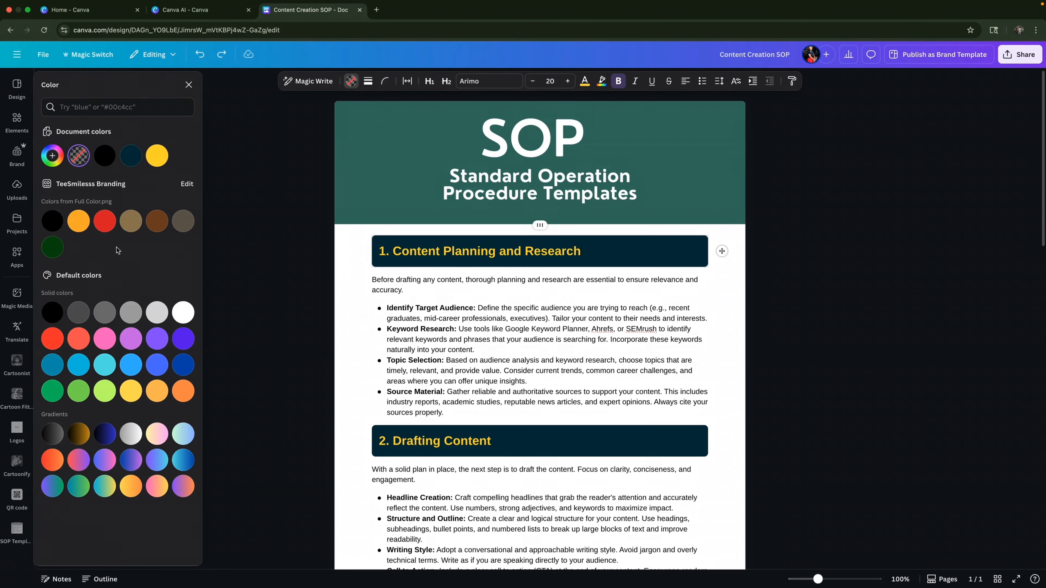
pyautogui.click(52, 157)
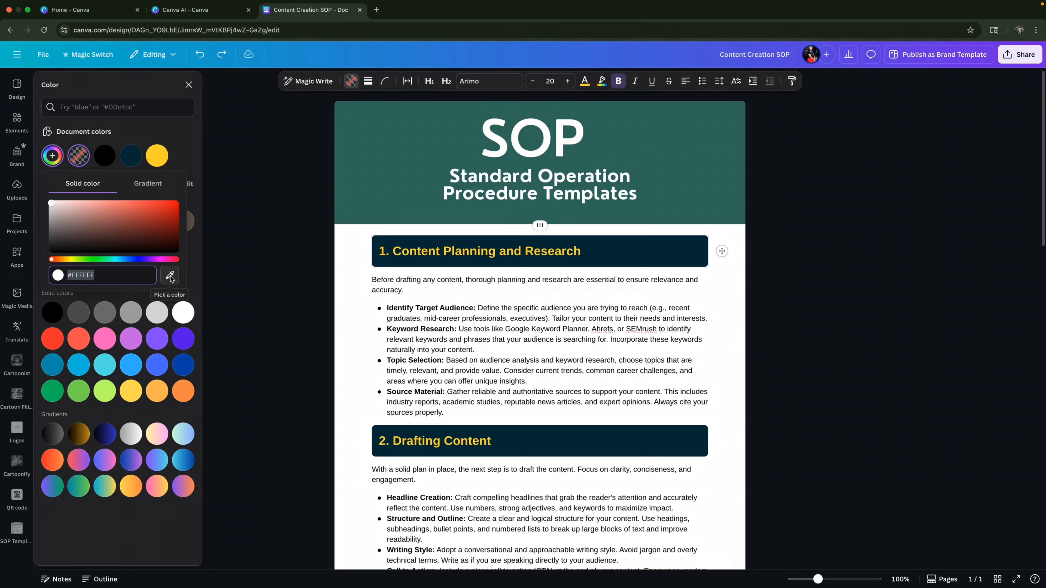
pyautogui.click(171, 277)
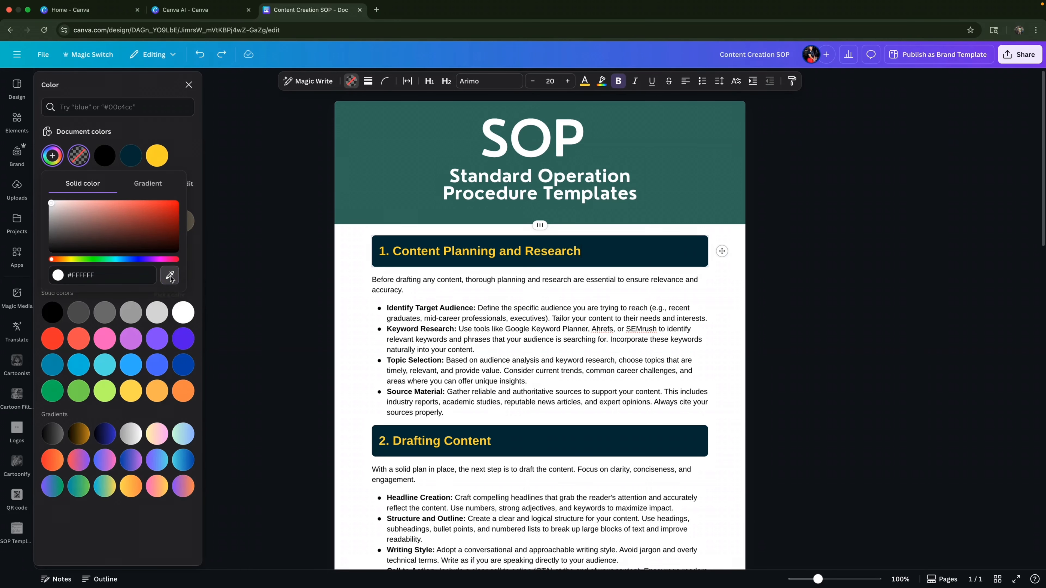
pyautogui.click(366, 175)
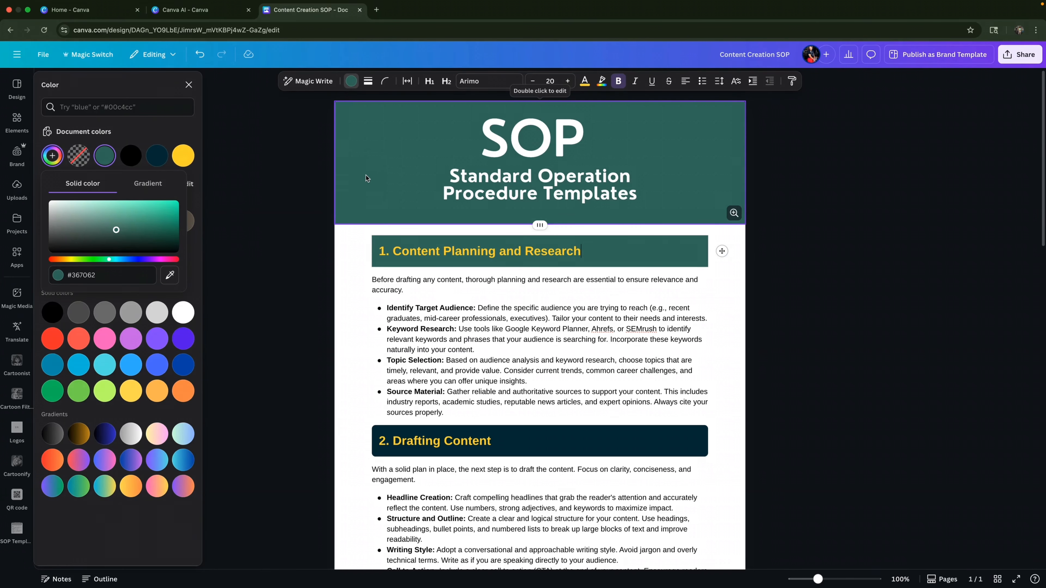
pyautogui.click(194, 204)
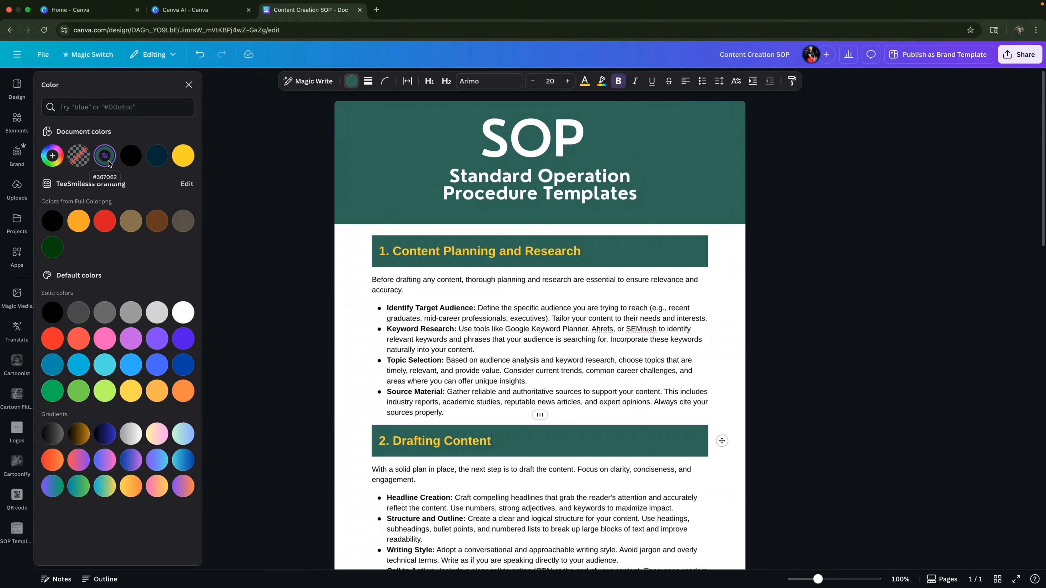
# - Apply the same green document color to the heading blocks of sections 2, 3 and 4
pyautogui.scroll(-5, 577, 392)
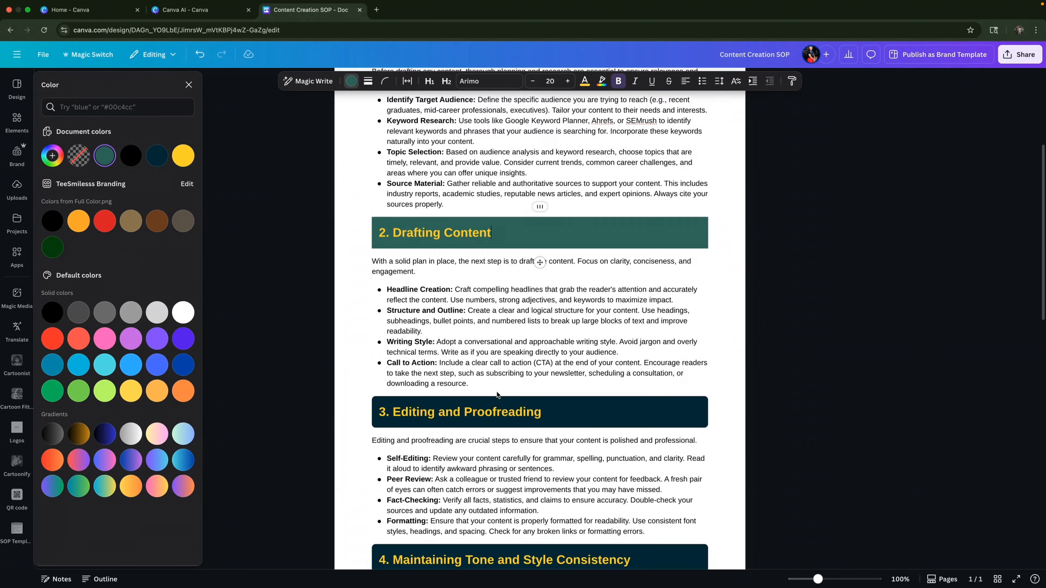
pyautogui.click(594, 407)
pyautogui.click(106, 155)
pyautogui.scroll(-6, 643, 311)
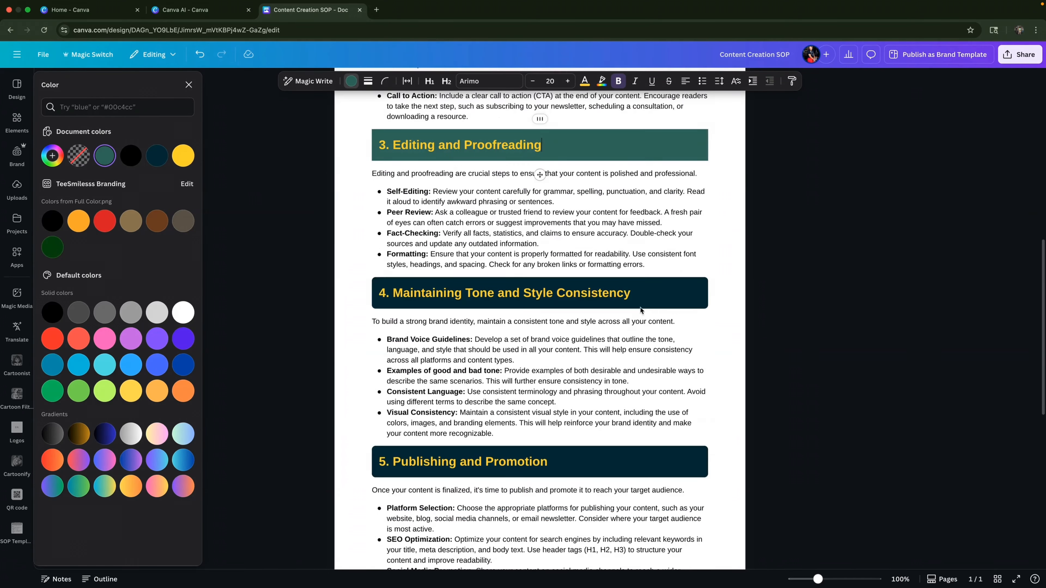
pyautogui.click(659, 296)
pyautogui.click(104, 155)
pyautogui.scroll(15, 496, 253)
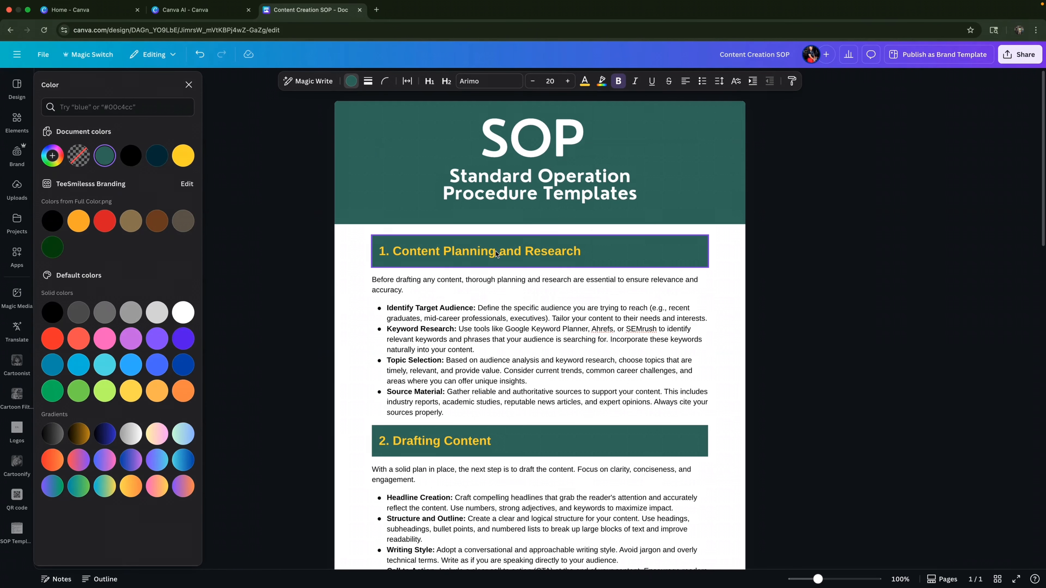
# - Change the text color of the "1. Content Planning and Research" heading to white
pyautogui.moveTo(498, 254)
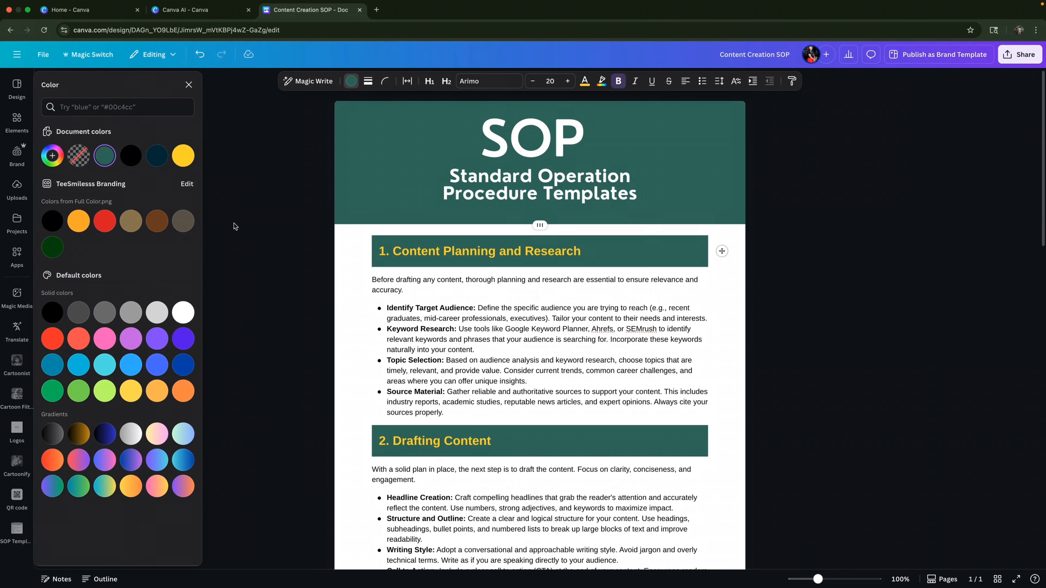
pyautogui.click(627, 251)
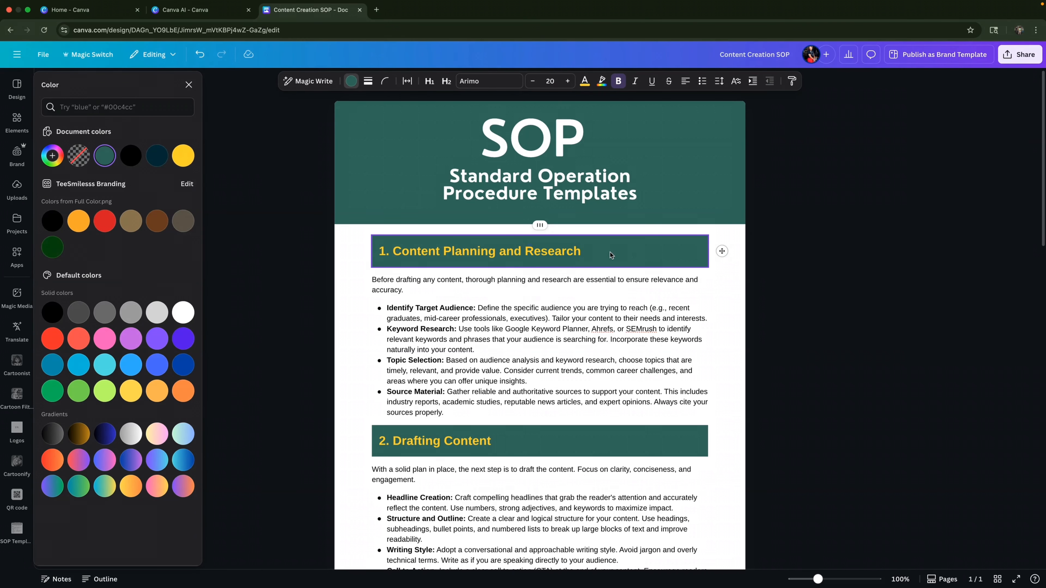
pyautogui.keyDown('shift'); pyautogui.click(376, 251); pyautogui.keyUp('shift')
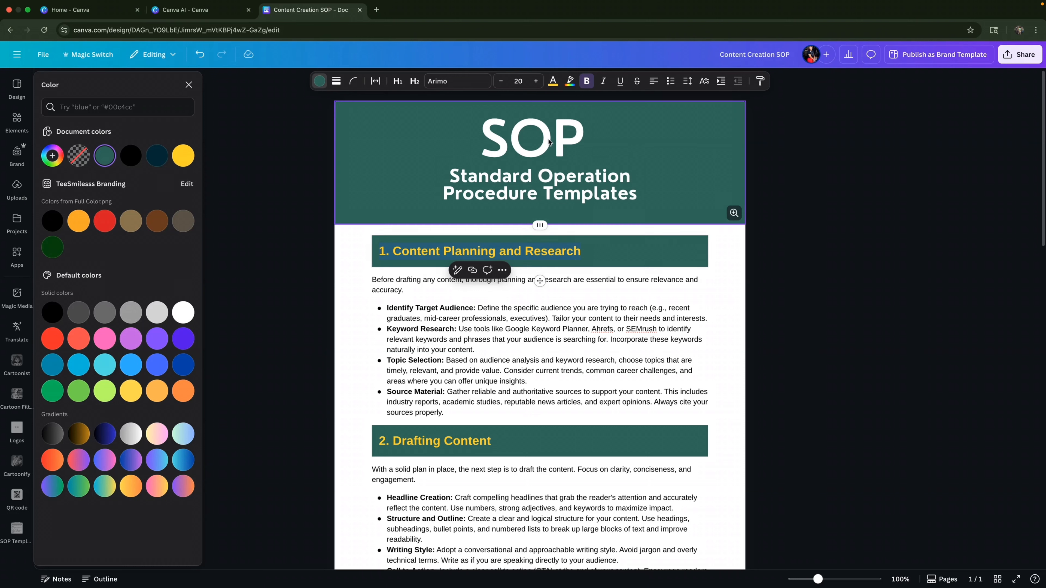
pyautogui.click(554, 80)
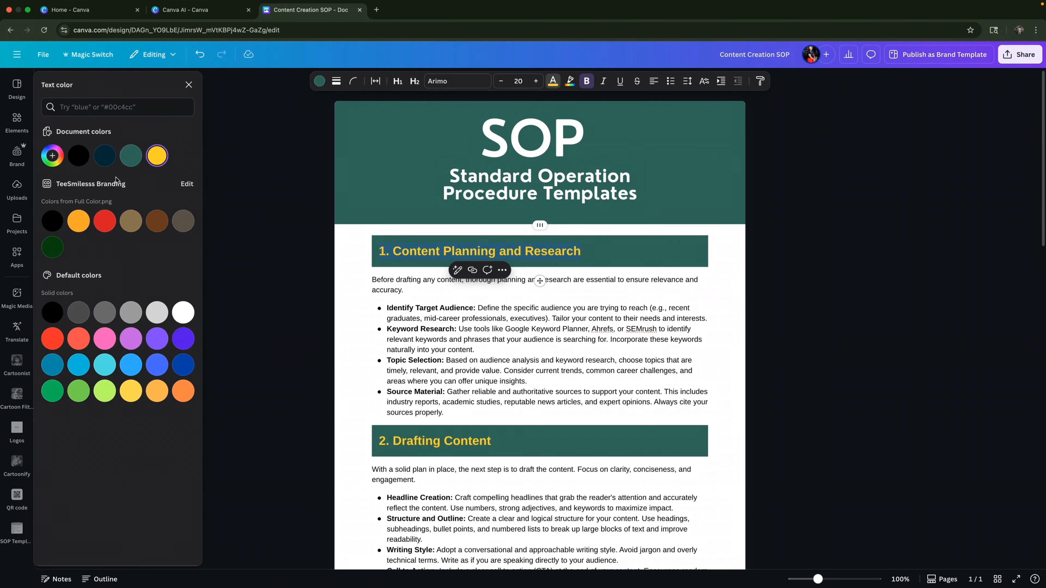
pyautogui.click(183, 313)
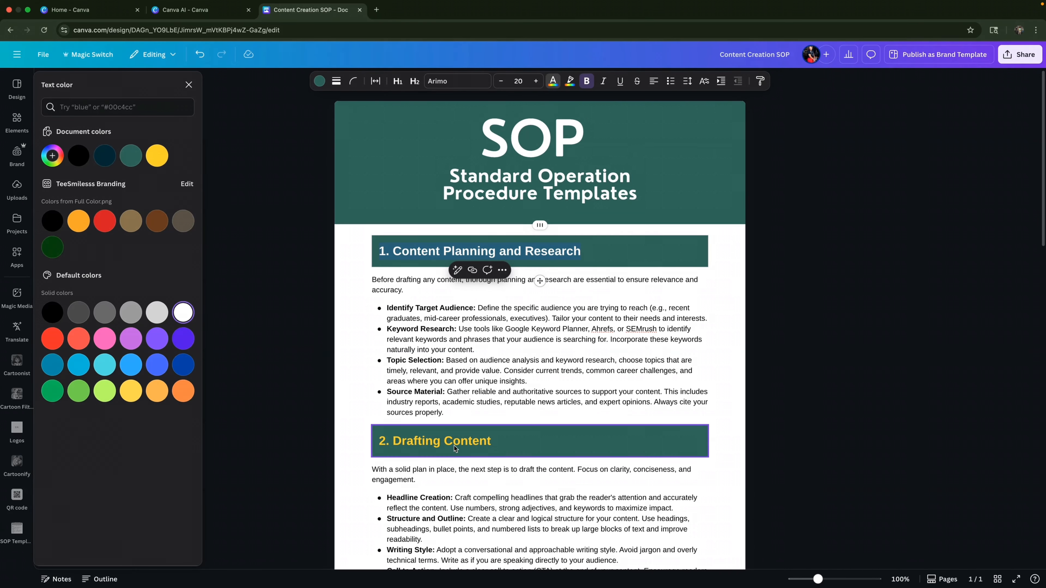
# - Change the text color of the "2. Drafting Content" heading to white
pyautogui.click(501, 447)
pyautogui.moveTo(369, 440); pyautogui.dragTo(369, 439)
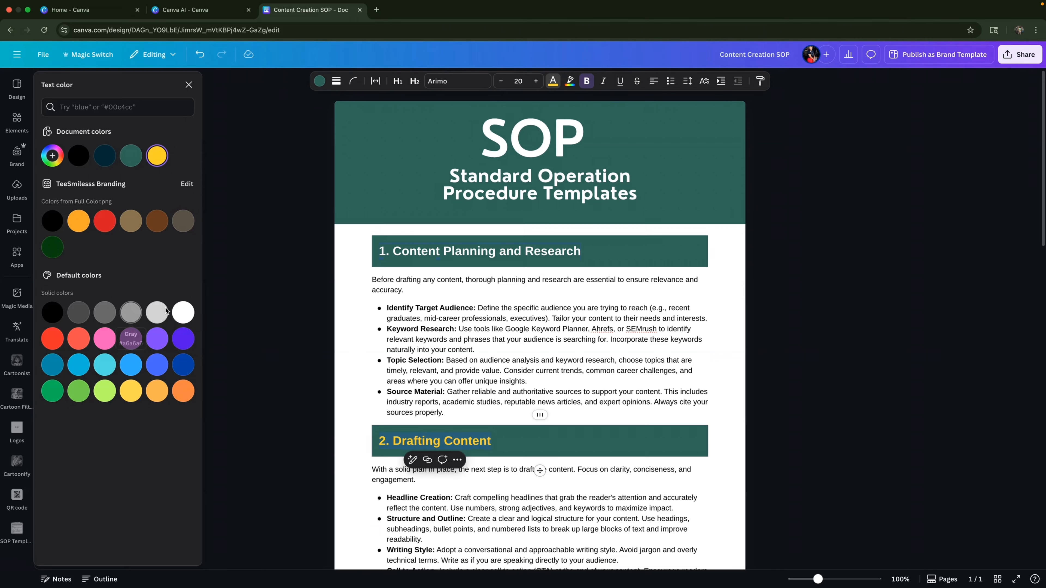
pyautogui.click(178, 315)
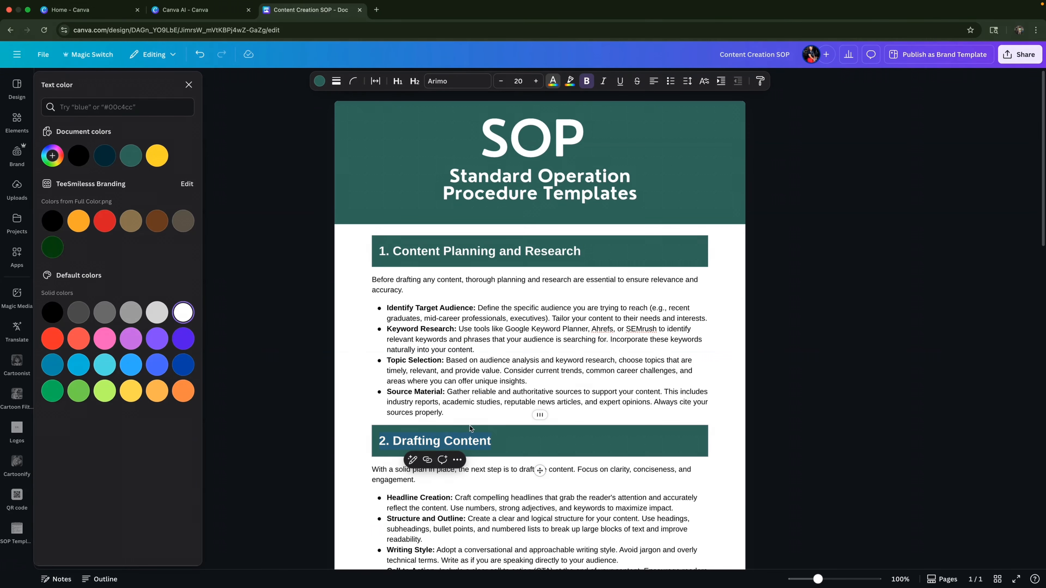
# - Select the full text of the section 3 heading below the "2. Drafting Content" section
pyautogui.scroll(-8, 543, 445)
pyautogui.click(559, 265)
pyautogui.moveTo(558, 266); pyautogui.dragTo(377, 263)
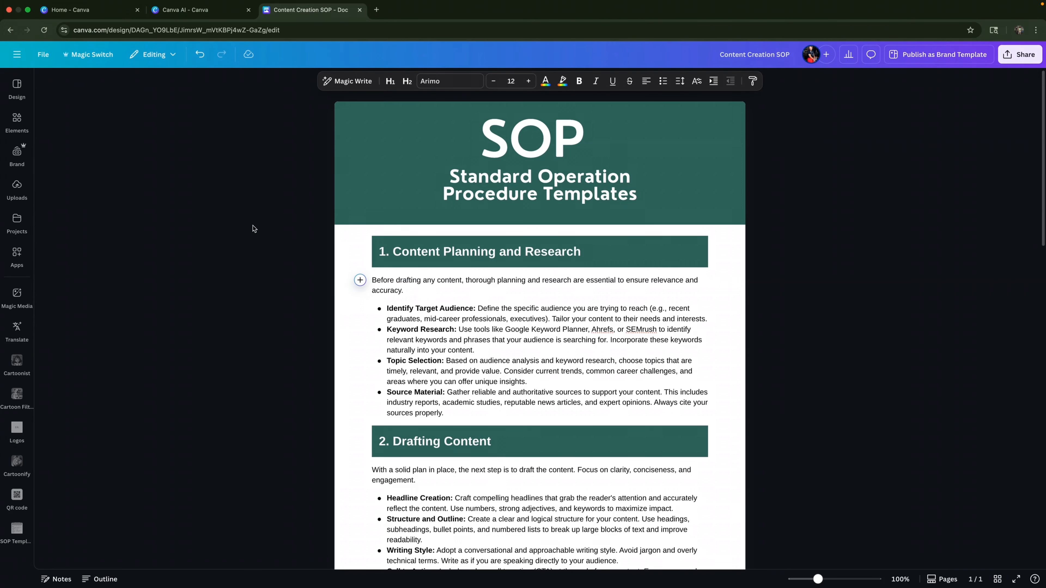
# - Start Magic Write before the intro paragraph of "1. Content Planning and Research" and load the Paragraph Generator prompt
pyautogui.click(361, 281)
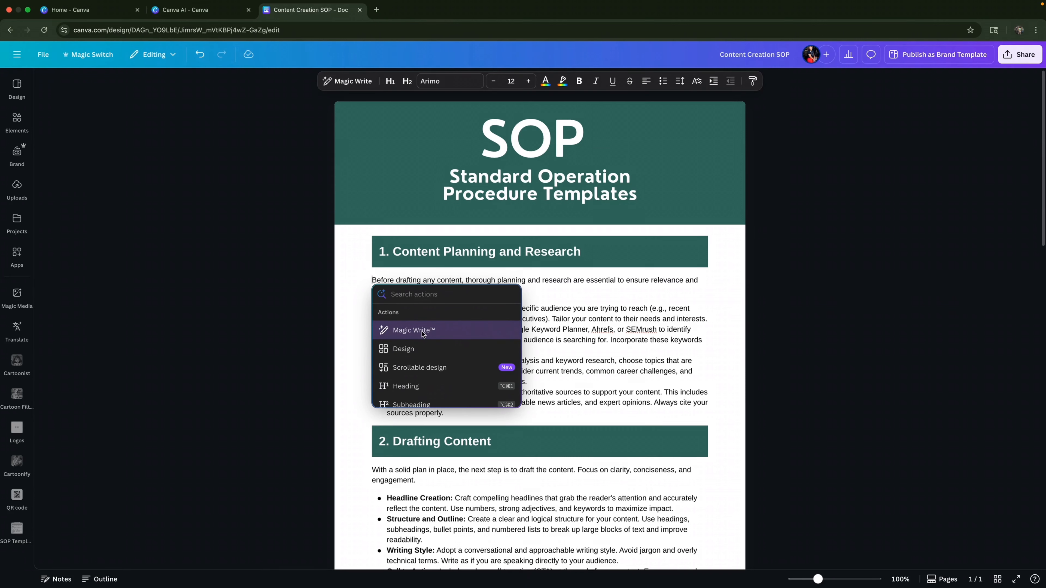
pyautogui.scroll(-1, 425, 336)
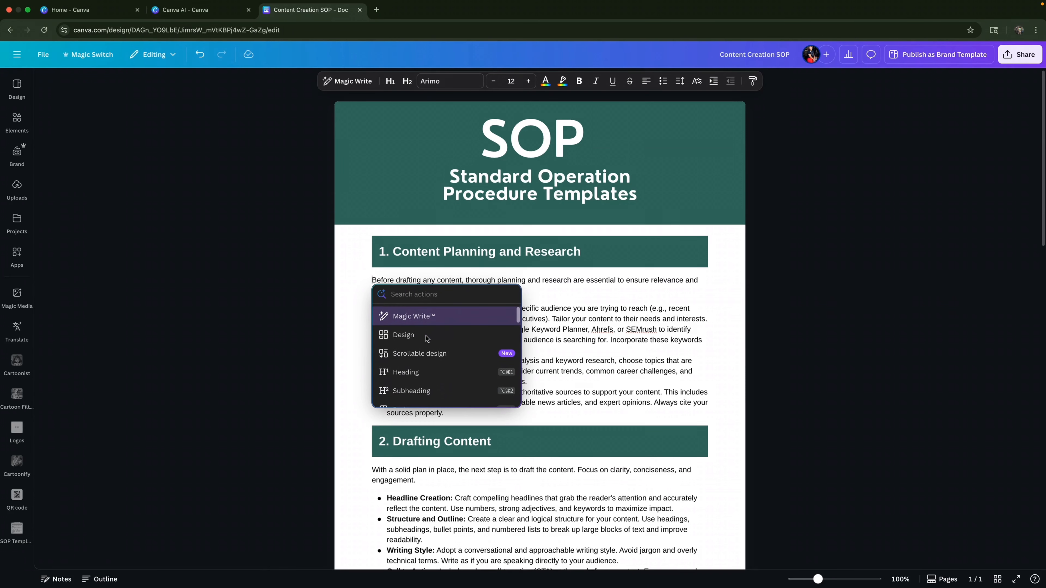
pyautogui.scroll(-5, 427, 338)
pyautogui.scroll(6, 426, 338)
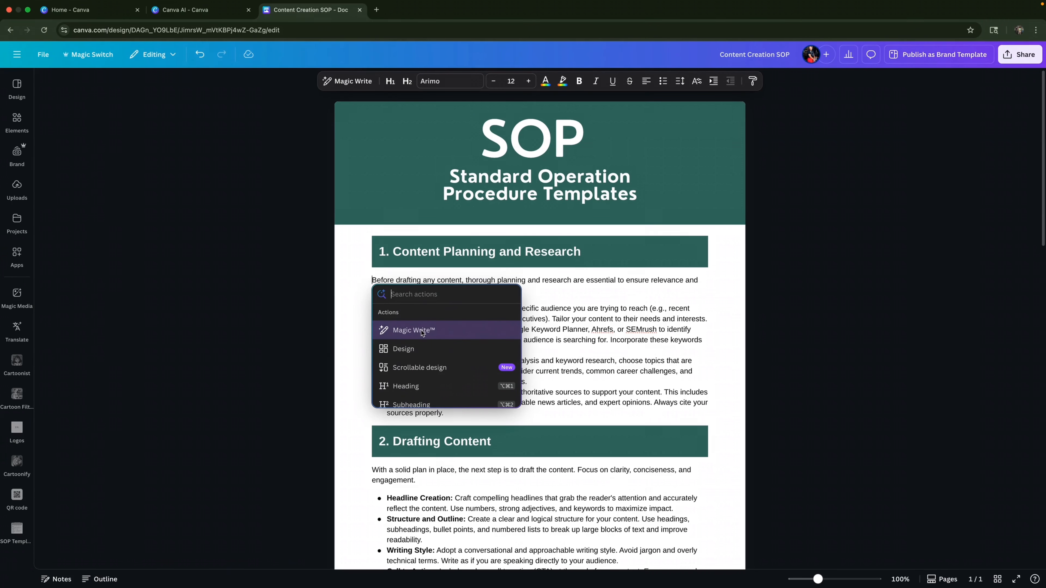
pyautogui.click(418, 331)
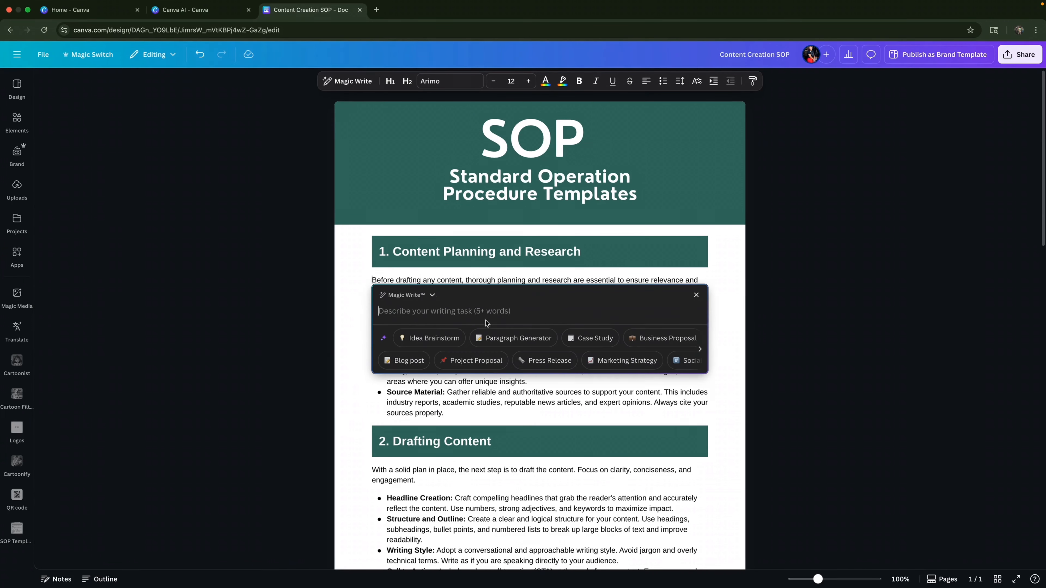
pyautogui.click(510, 343)
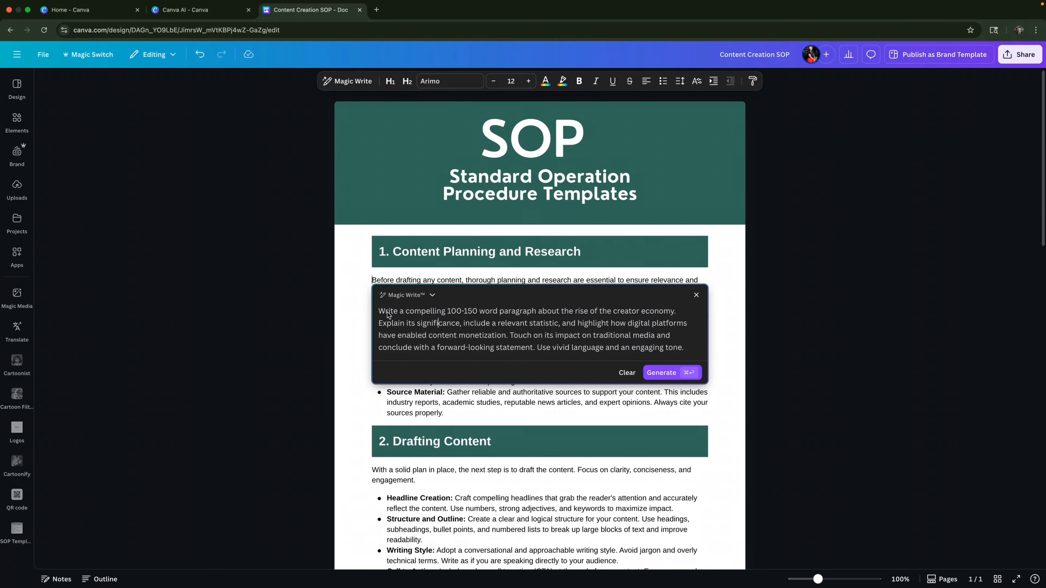
# - Generate the 100-150 word paragraph about the rise of the creator economy and insert it before the section 1 intro
pyautogui.click(438, 324)
pyautogui.click(655, 373)
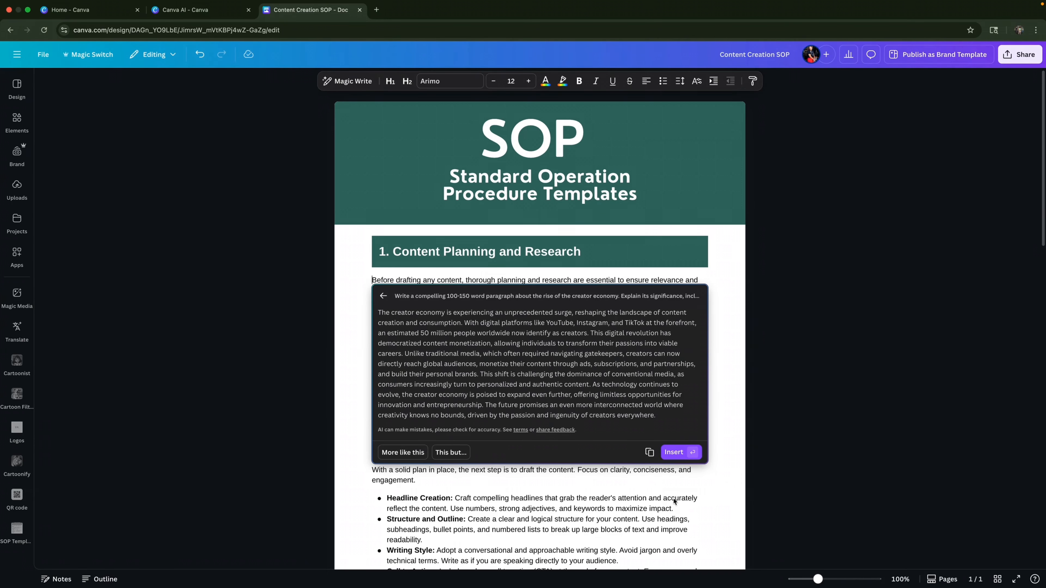
pyautogui.click(683, 455)
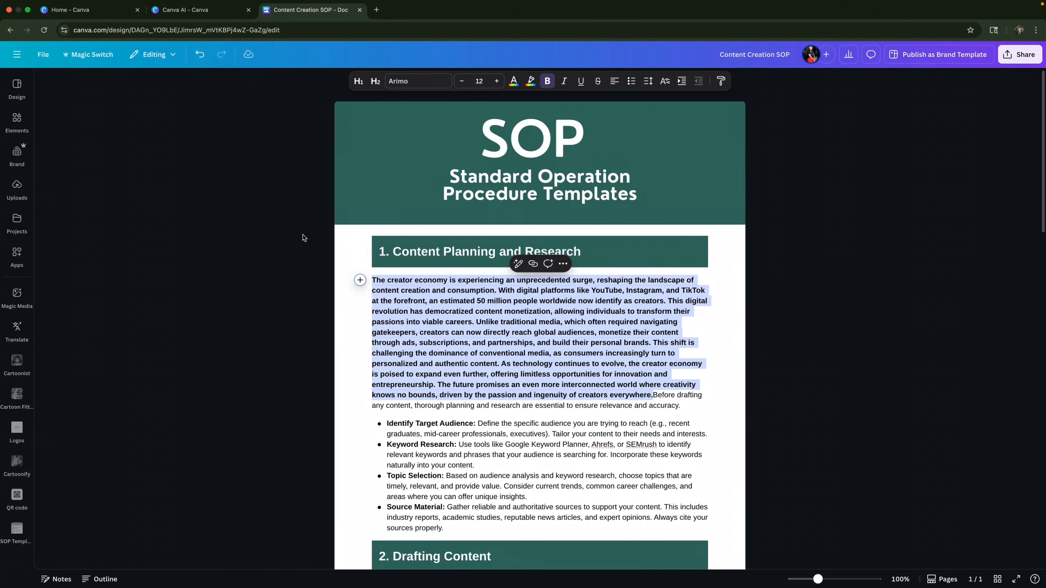
# - Undo the insertion of the generated creator economy paragraph
pyautogui.click(201, 56)
pyautogui.scroll(-1, 462, 307)
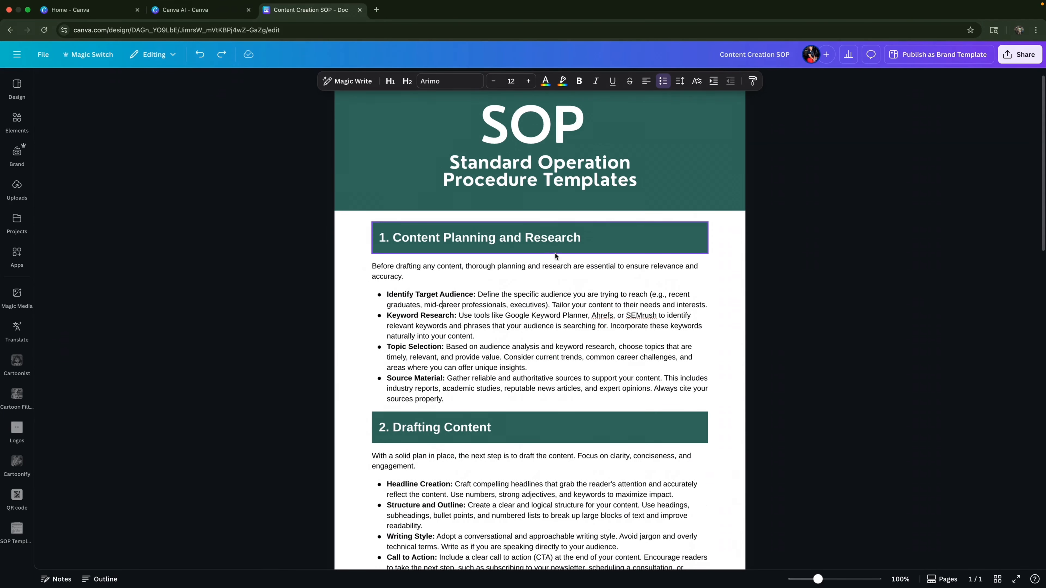
pyautogui.scroll(1, 554, 252)
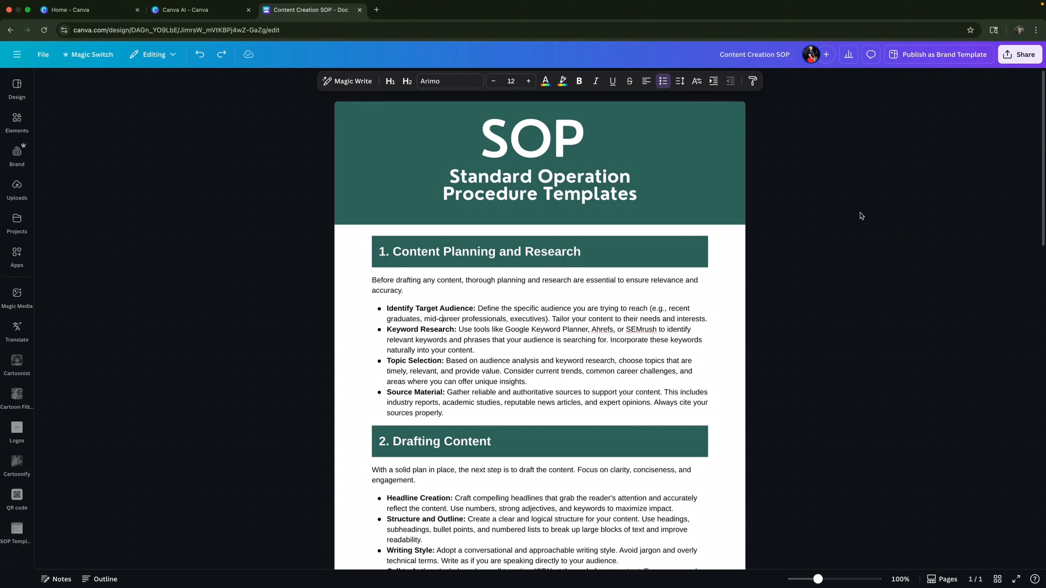
# - Examine the download options among the design's sharing options
pyautogui.click(1019, 59)
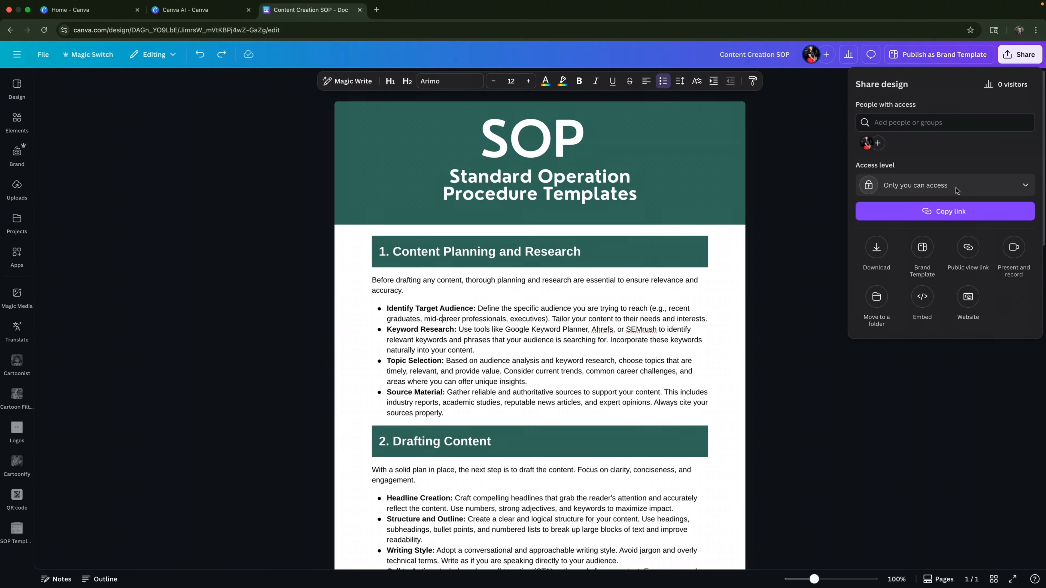
pyautogui.click(873, 250)
pyautogui.click(993, 122)
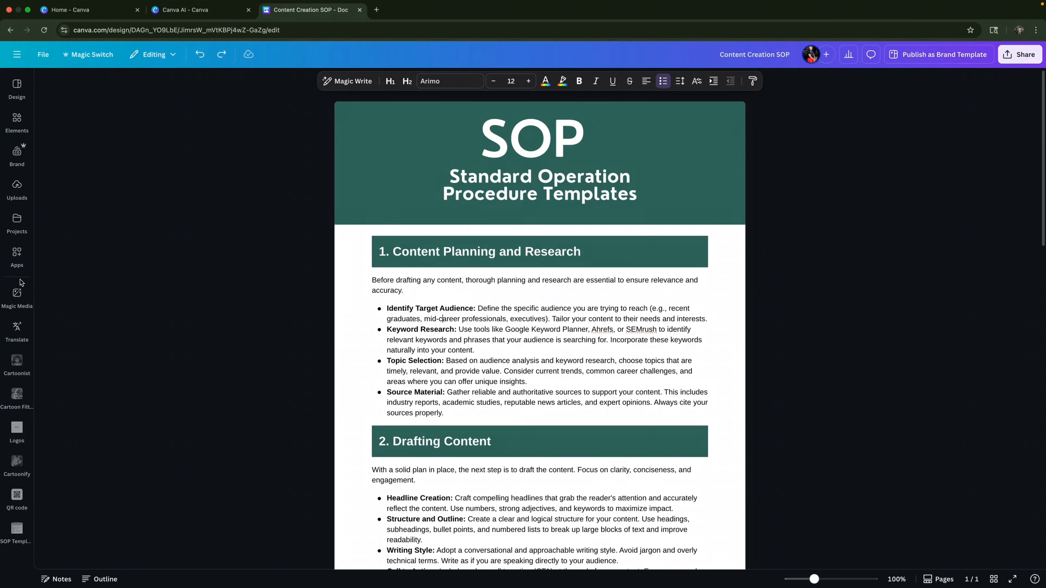
# - Create a new project folder named "SOP docs" without sharing it with the team
pyautogui.click(17, 222)
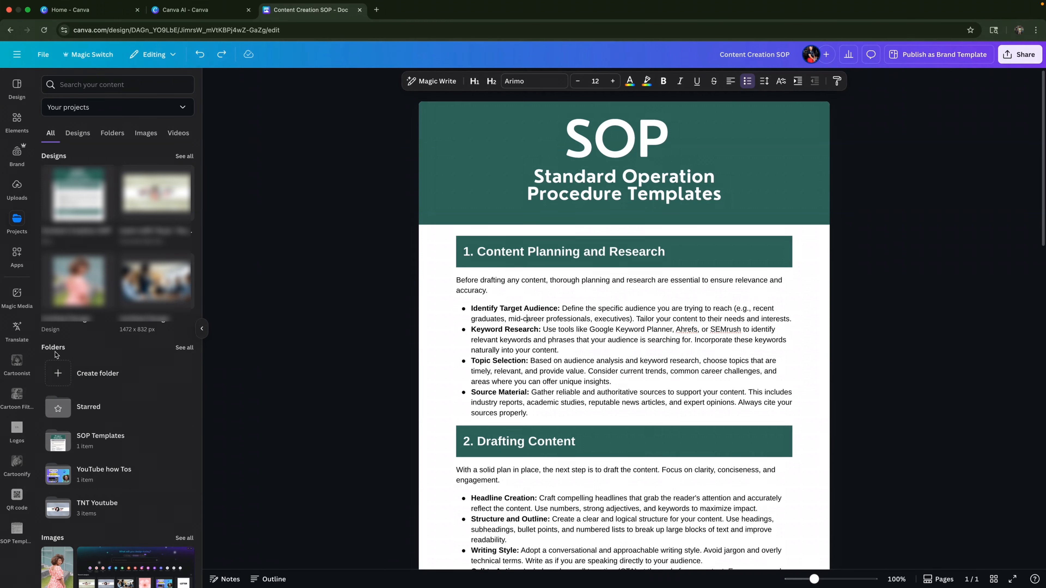
pyautogui.click(100, 379)
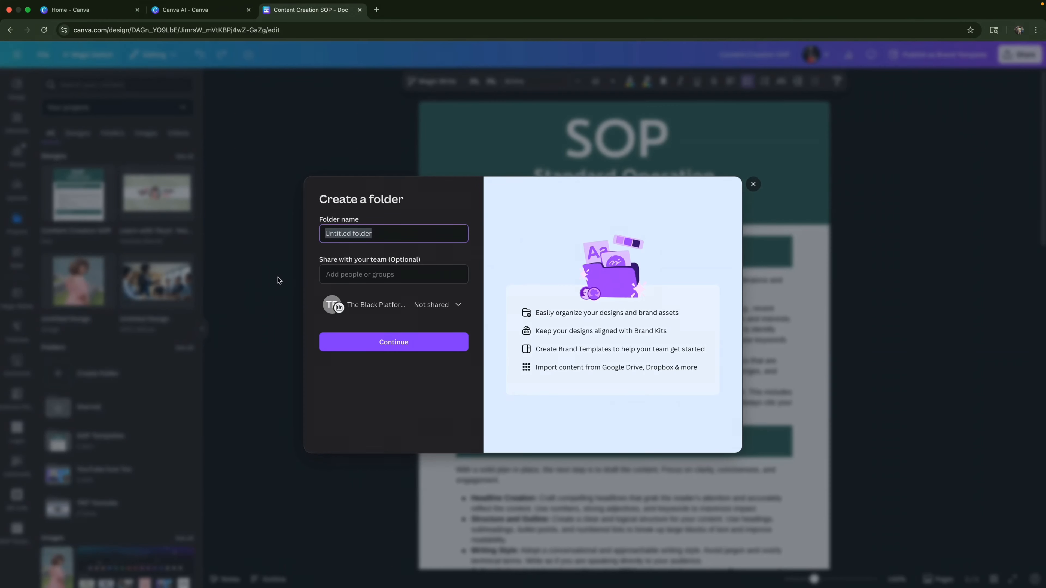
pyautogui.write('SOP docs')
pyautogui.click(415, 350)
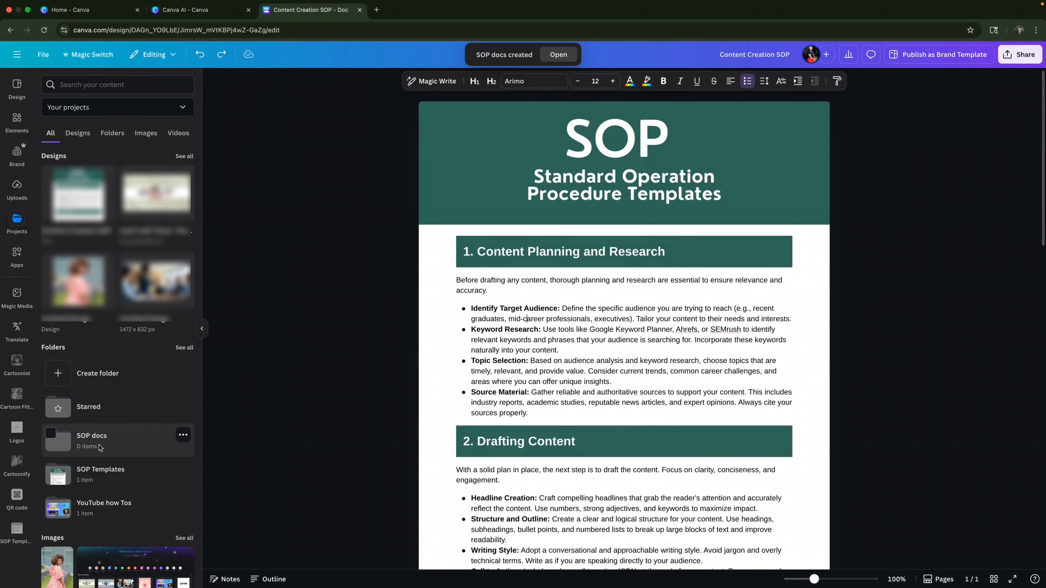
# - Move the Content Creation SOP design into the "SOP docs" folder
pyautogui.click(44, 56)
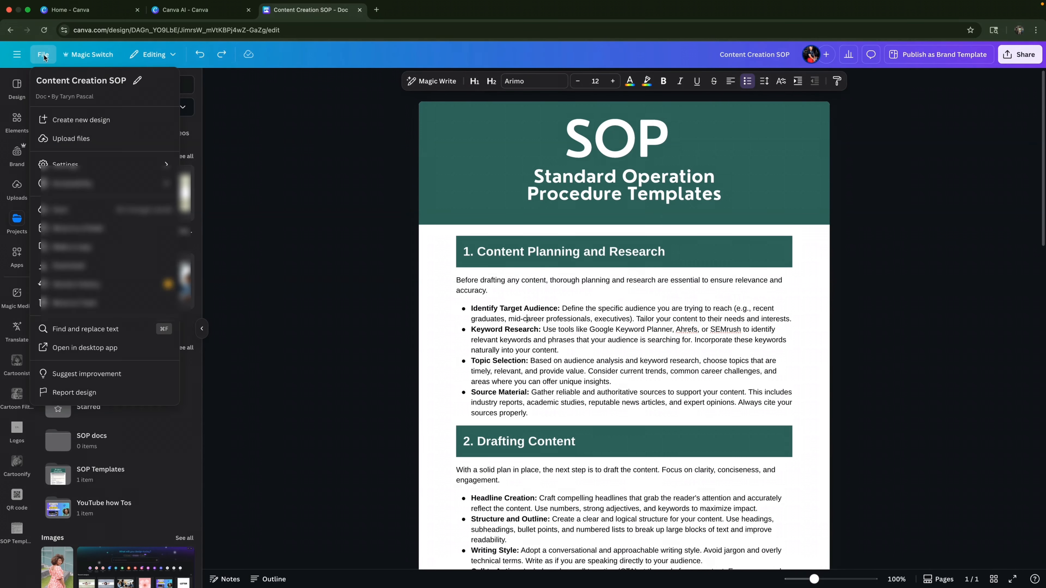
pyautogui.click(107, 234)
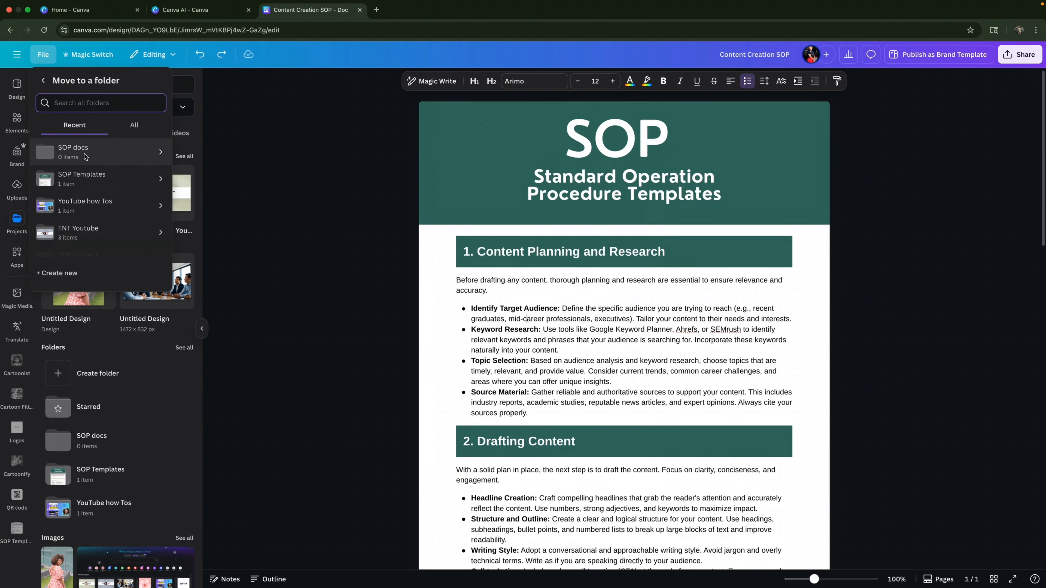
pyautogui.click(127, 158)
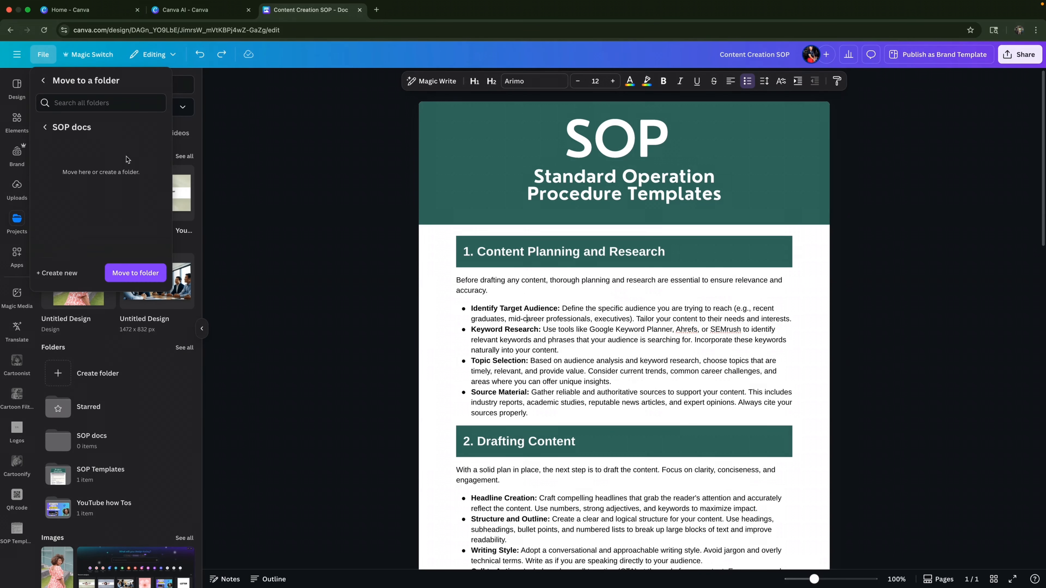
pyautogui.click(145, 274)
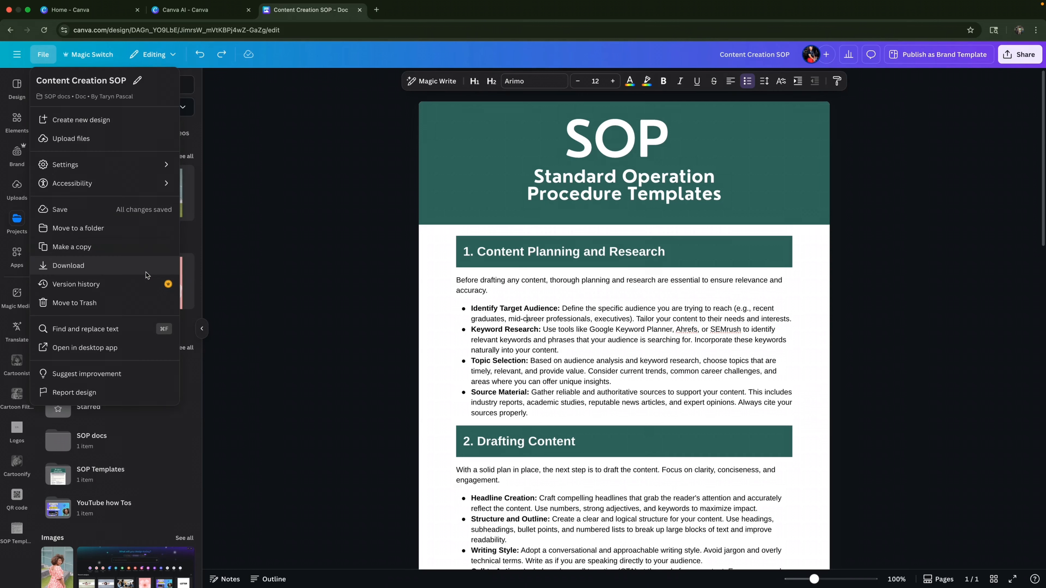
pyautogui.click(263, 282)
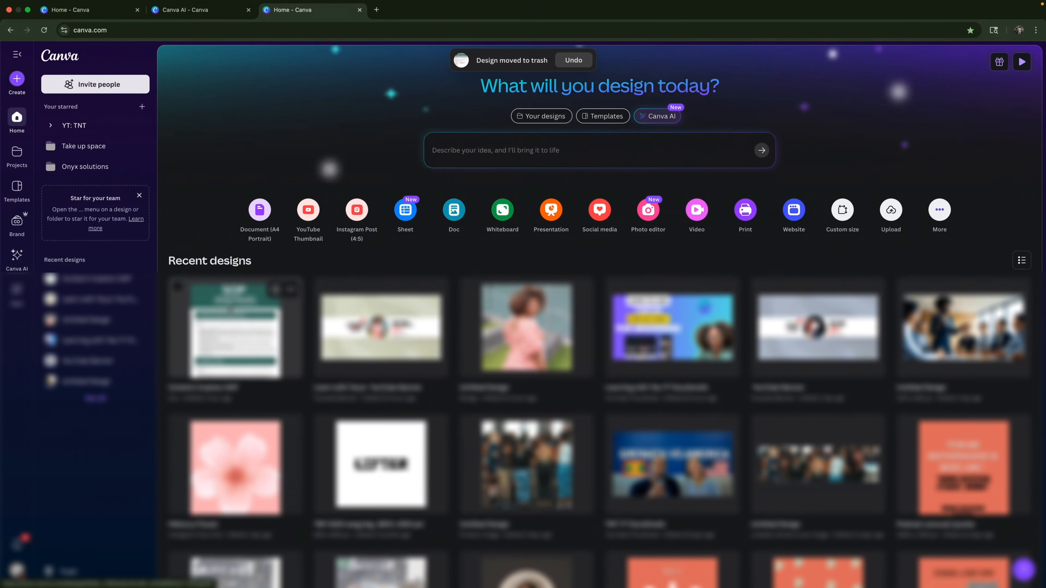
# - Find the "SOP docs" folder among the project folders and open the Content Creation SOP design from it
pyautogui.click(16, 153)
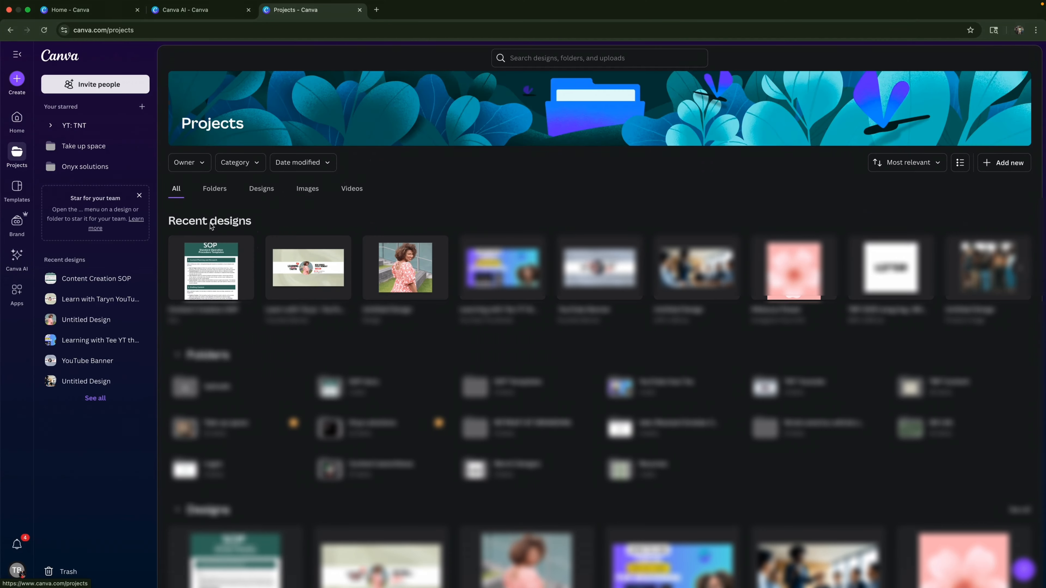
pyautogui.click(215, 191)
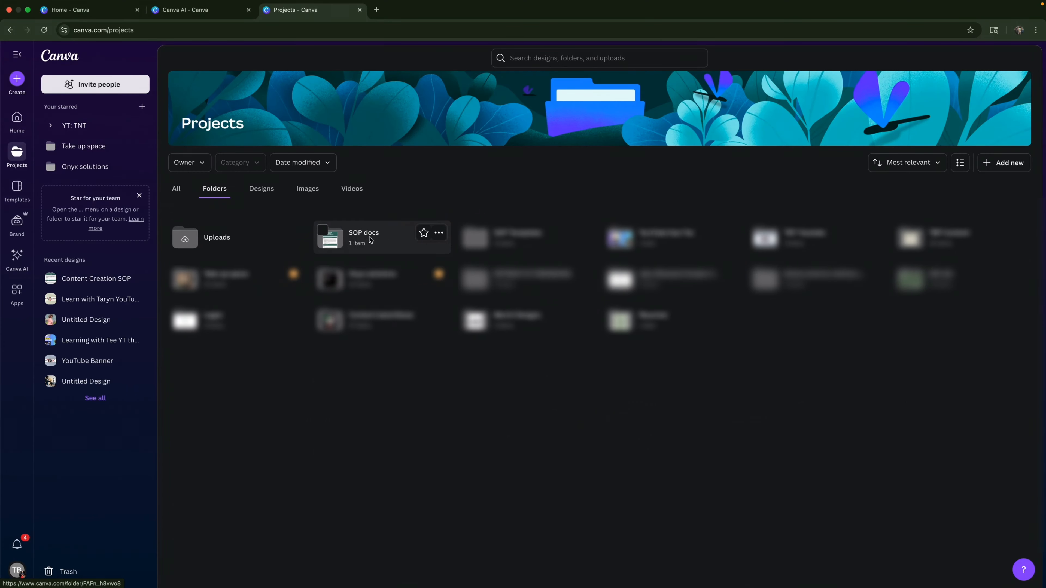
pyautogui.click(365, 243)
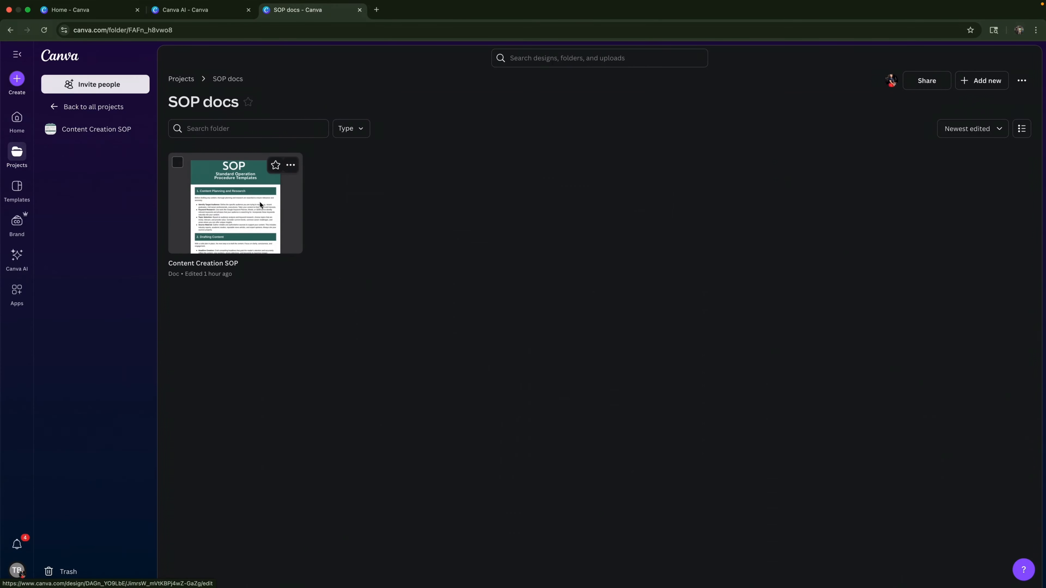
pyautogui.click(228, 200)
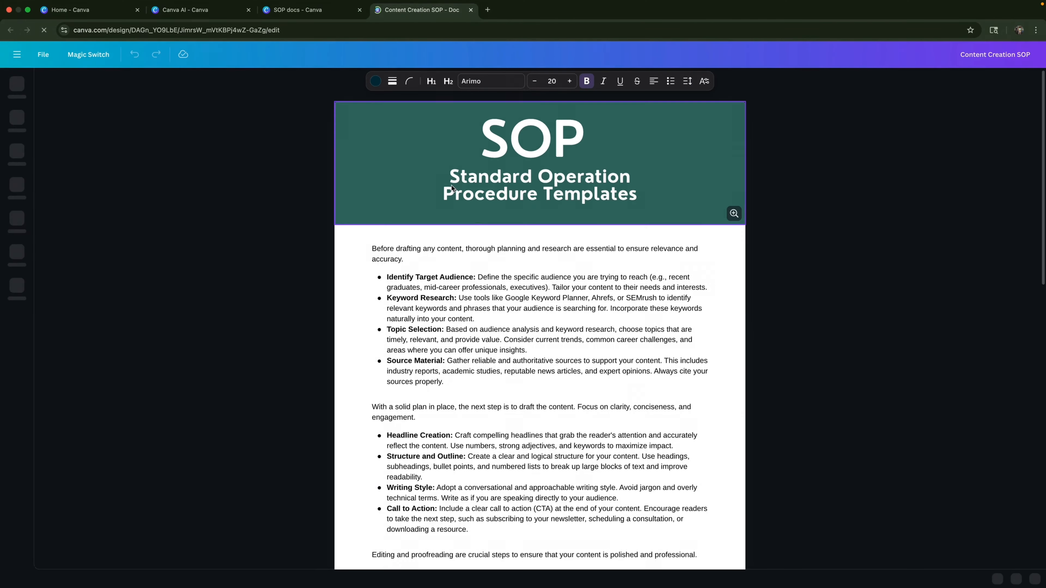